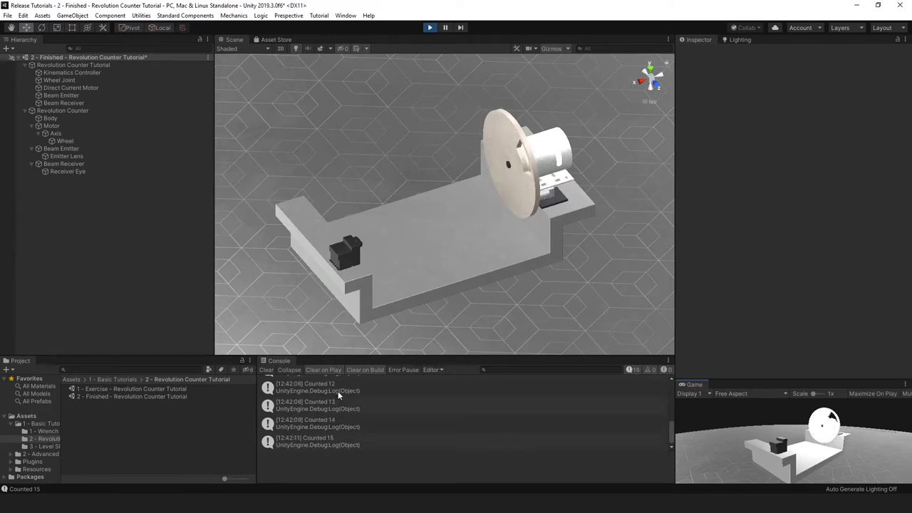
Stop the running simulation and open the scene "1 - Exercise - Revolution Counter Tutorial" without saving the current scene's changes.
{"action": "left_click", "coordinate": [428, 27]}
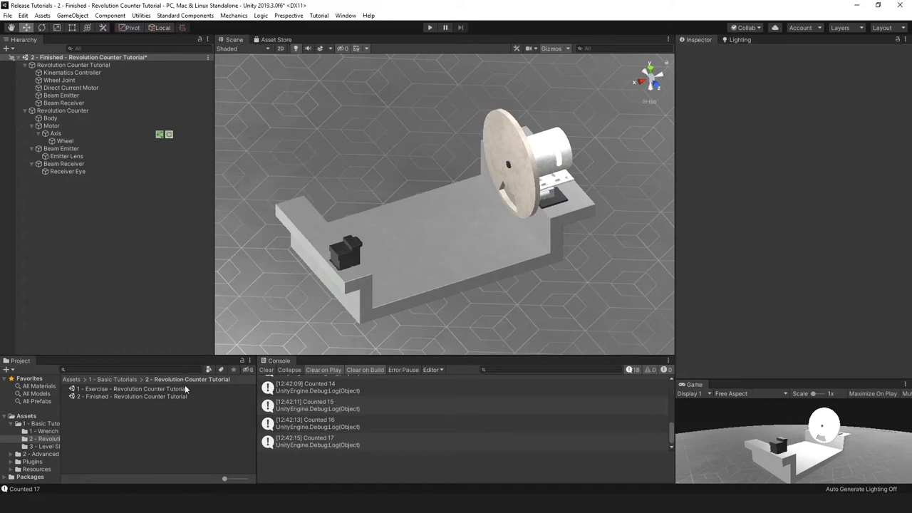
{"action": "double_click", "coordinate": [119, 388]}
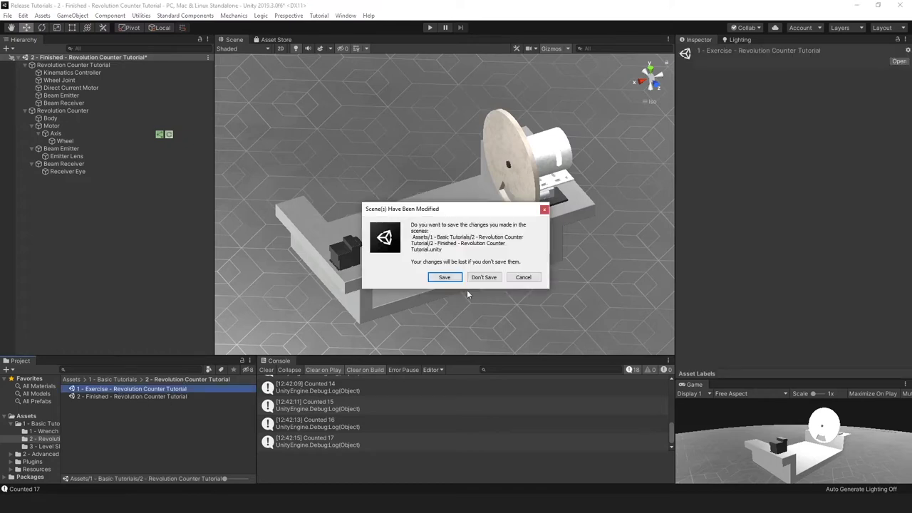
{"action": "left_click", "coordinate": [483, 277]}
Expand the Revolution Counter hierarchy down to the Wheel, Emitter Lens and Receiver Eye, and clear the console log.
{"action": "left_click", "coordinate": [25, 73]}
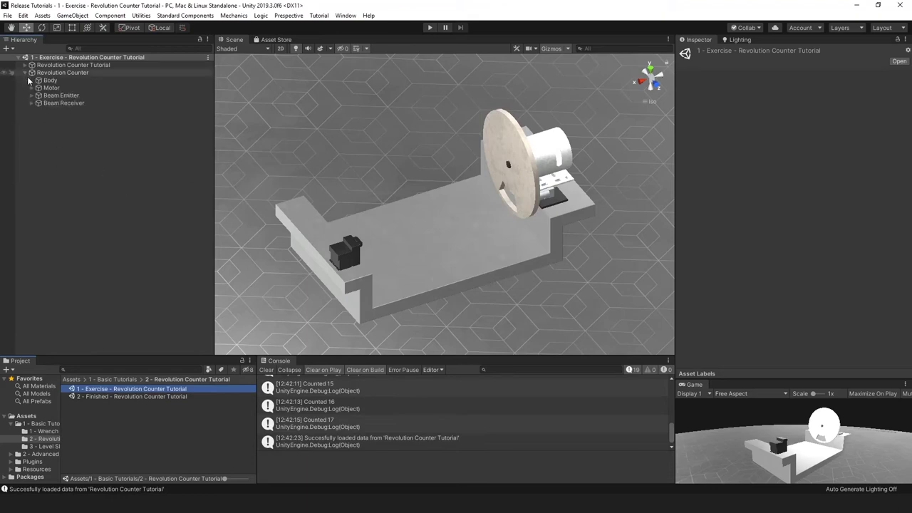
{"action": "left_click", "coordinate": [31, 103]}
{"action": "left_click", "coordinate": [31, 95]}
{"action": "left_click", "coordinate": [31, 88]}
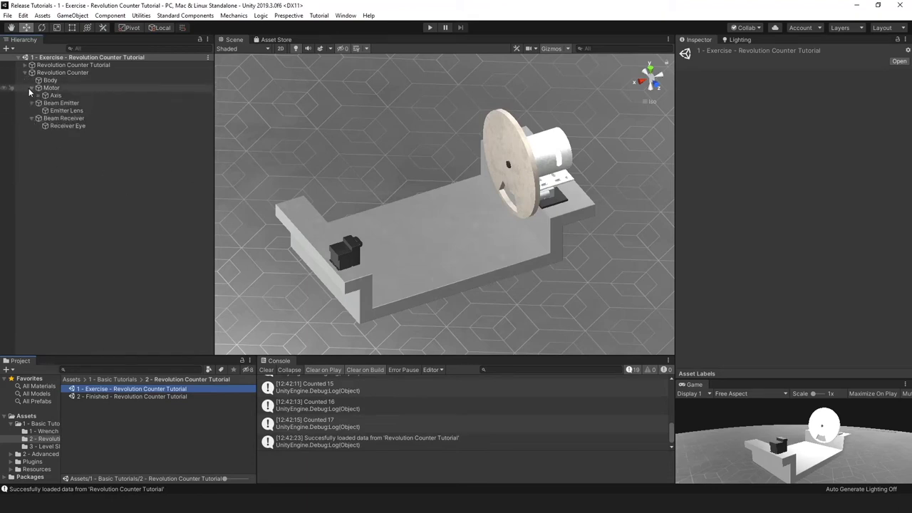
{"action": "left_click", "coordinate": [38, 96]}
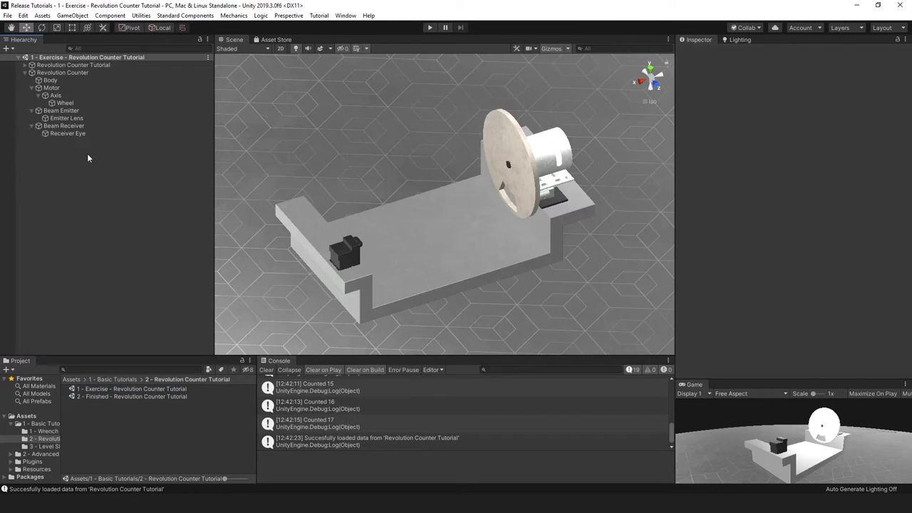
{"action": "left_click", "coordinate": [267, 370]}
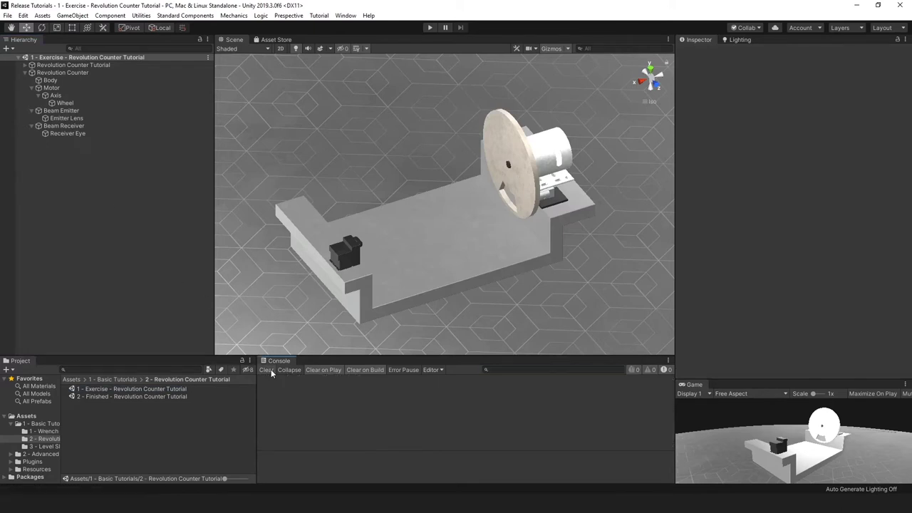
Review the Revolution Counter Tutorial instructions, the Revolution Counter object's script and the Kinematics Controller entry.
{"action": "left_click", "coordinate": [25, 64]}
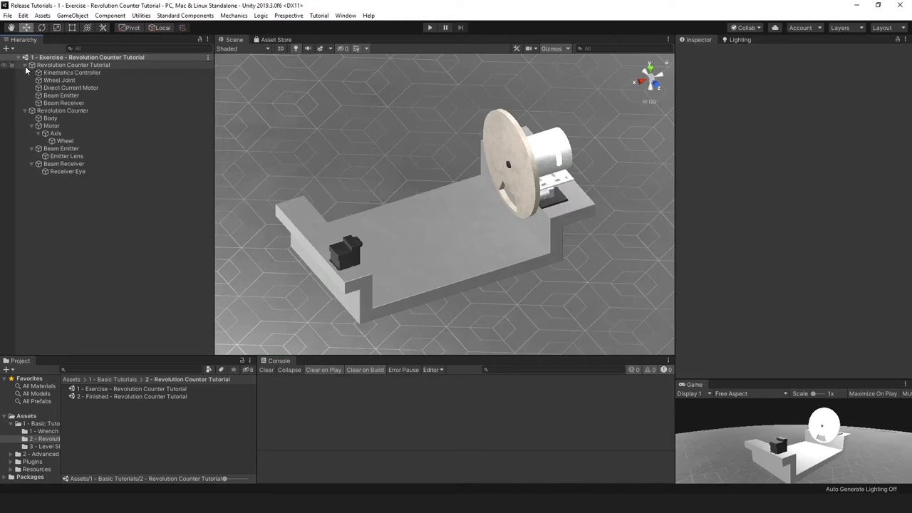
{"action": "left_click", "coordinate": [64, 65]}
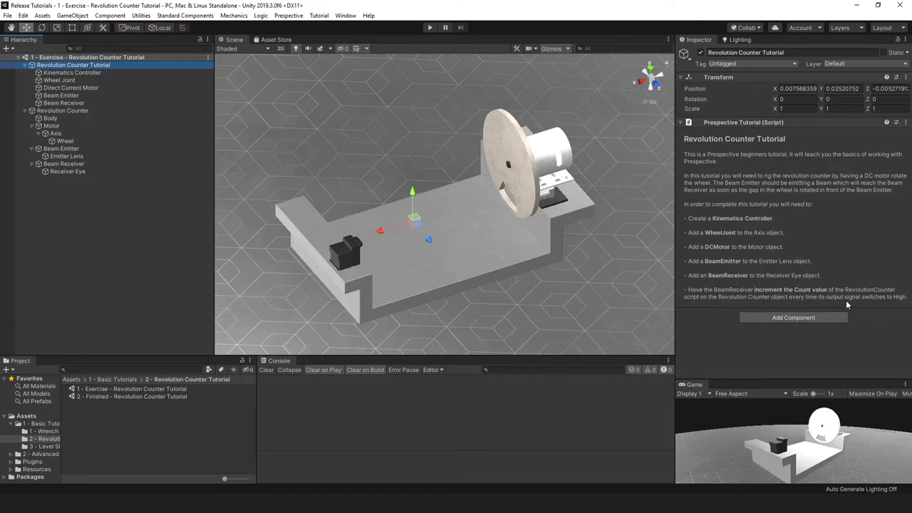
{"action": "left_click", "coordinate": [98, 111]}
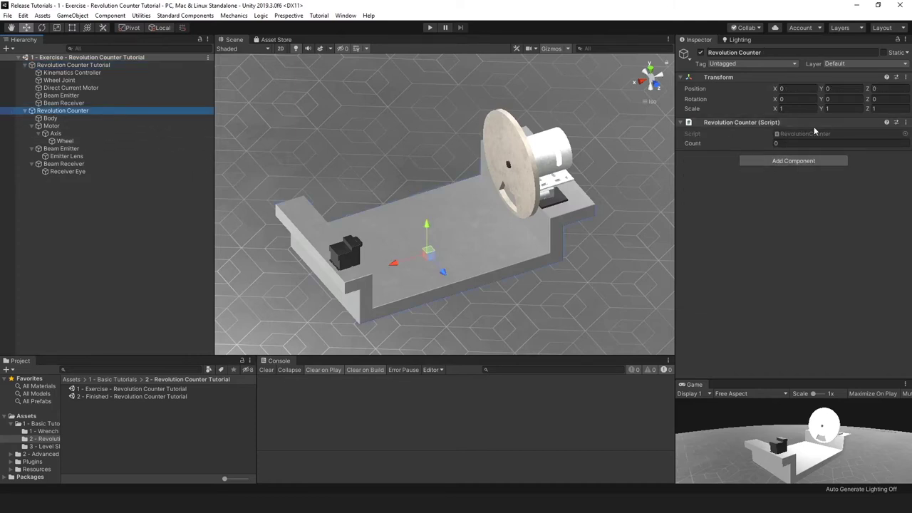
{"action": "left_click", "coordinate": [94, 65]}
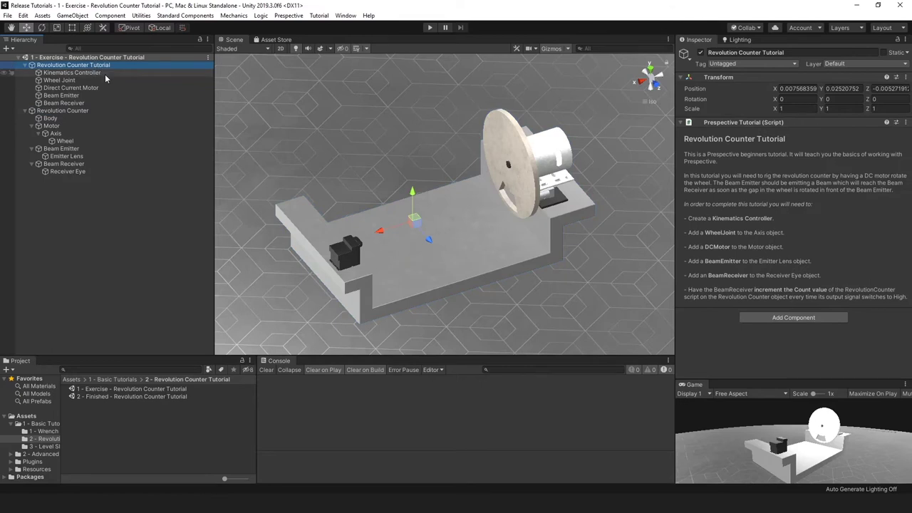
{"action": "left_click", "coordinate": [105, 74]}
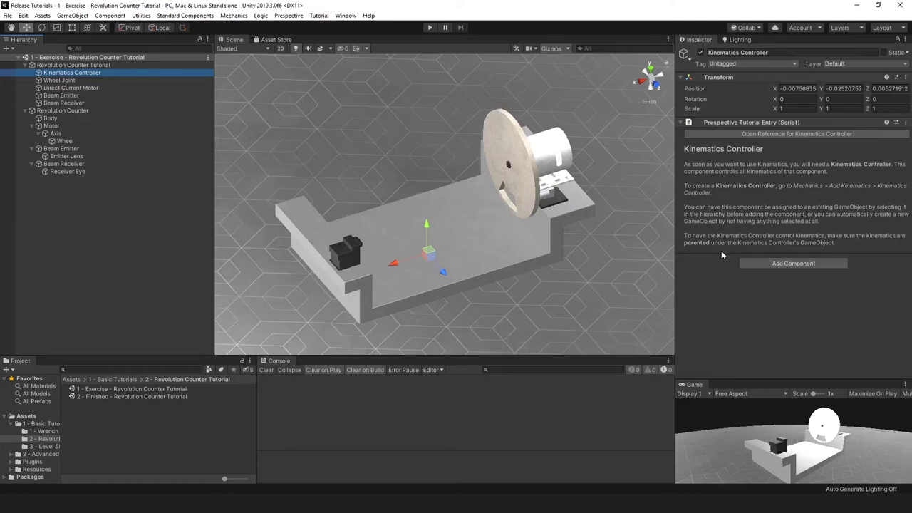
Create a standalone Kinematics Controller object and parent the Revolution Counter under it.
{"action": "left_click", "coordinate": [99, 197]}
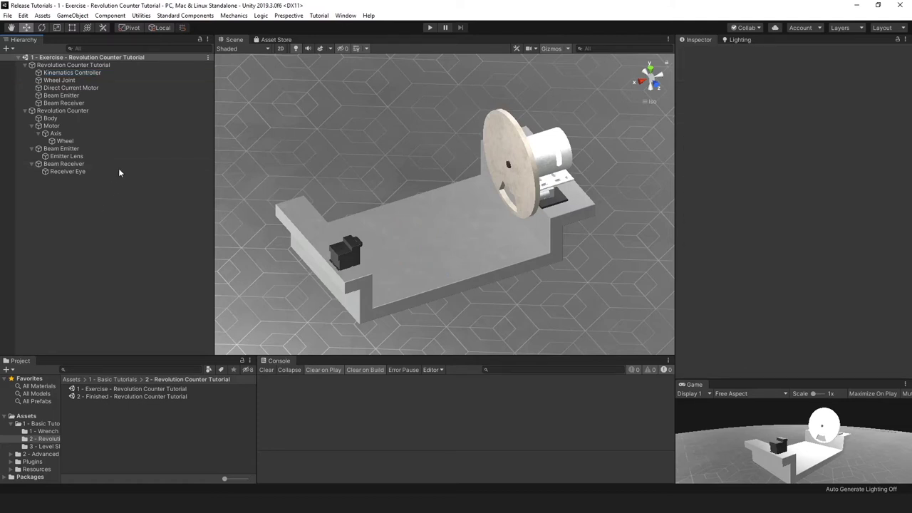
{"action": "left_click", "coordinate": [184, 15]}
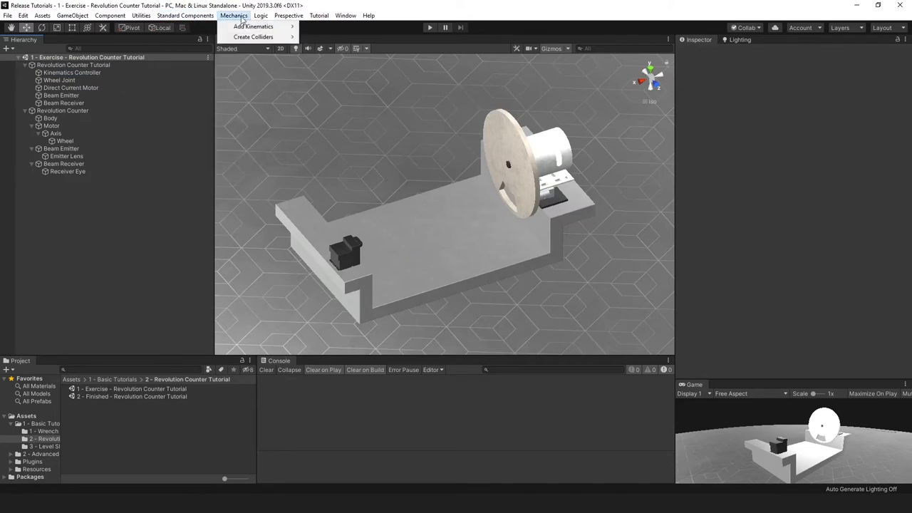
{"action": "mouse_move", "coordinate": [266, 26]}
{"action": "left_click", "coordinate": [347, 28]}
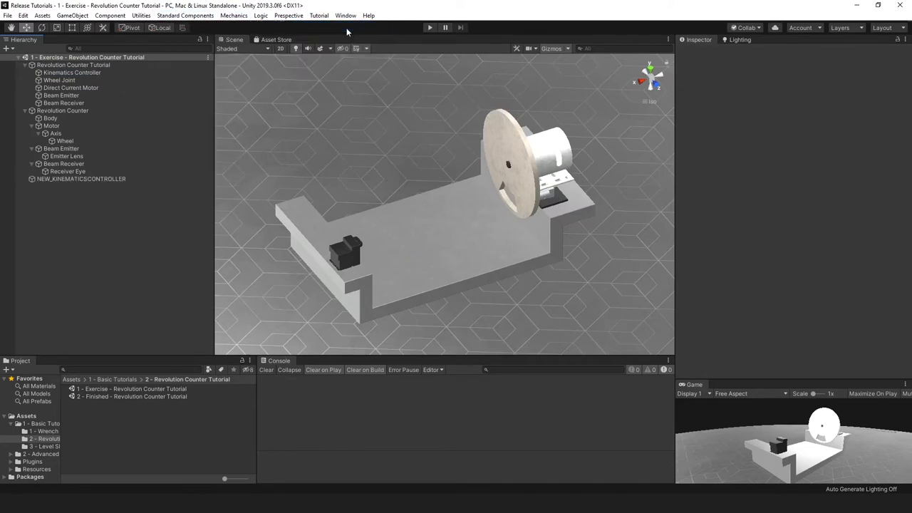
{"action": "left_click", "coordinate": [104, 180]}
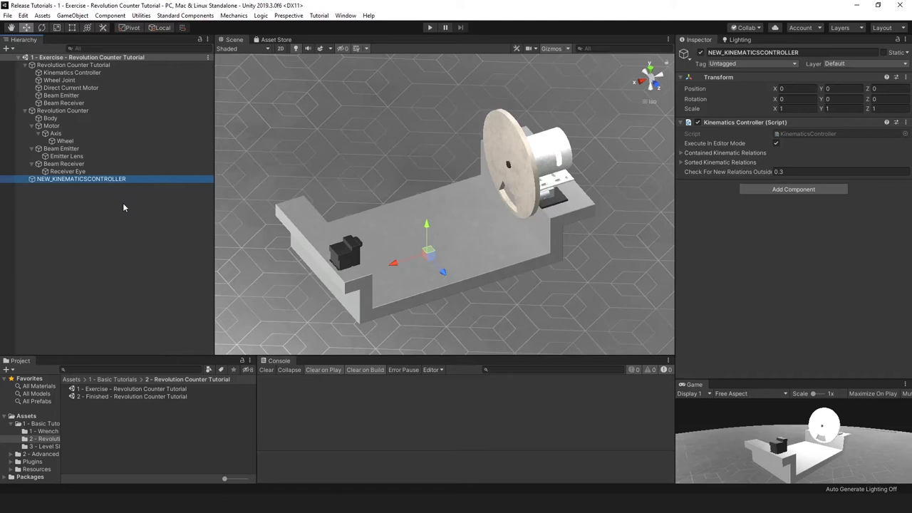
{"action": "left_click_drag", "start_coordinate": [62, 110], "coordinate": [89, 183]}
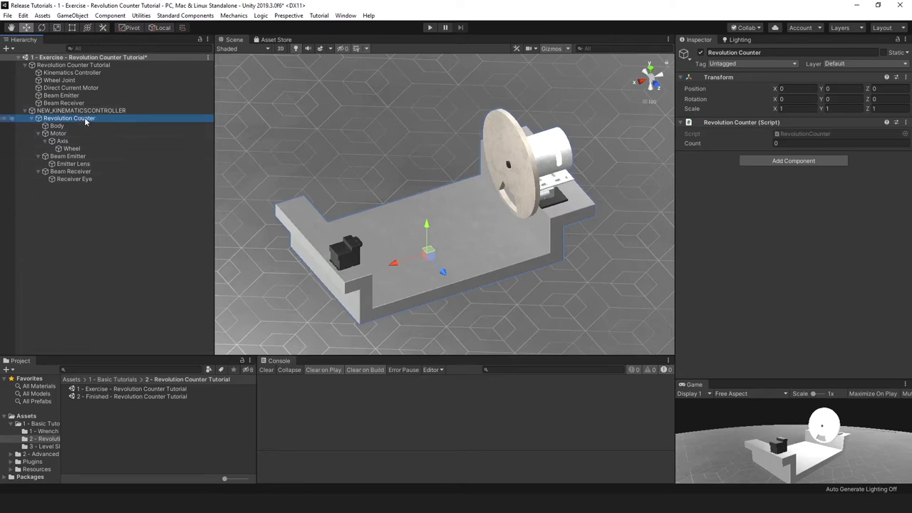
Add a Wheel Joint to the Motor's Axis object.
{"action": "left_click", "coordinate": [86, 65]}
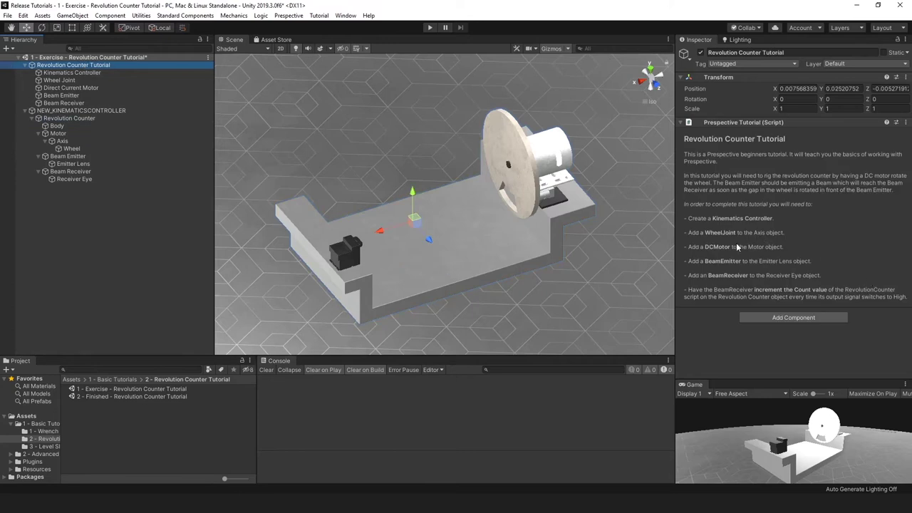
{"action": "left_click", "coordinate": [107, 139]}
{"action": "left_click_drag", "start_coordinate": [608, 231], "coordinate": [447, 258], "text": "alt"}
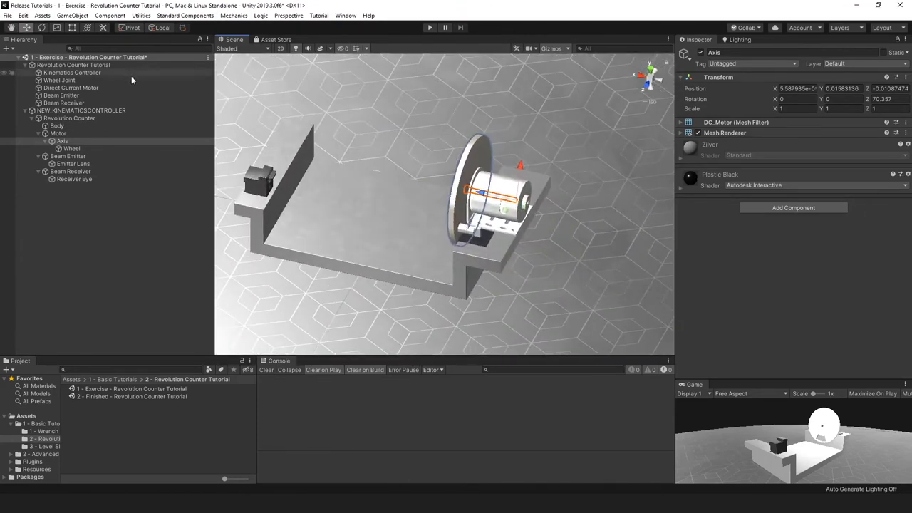
{"action": "left_click", "coordinate": [94, 141]}
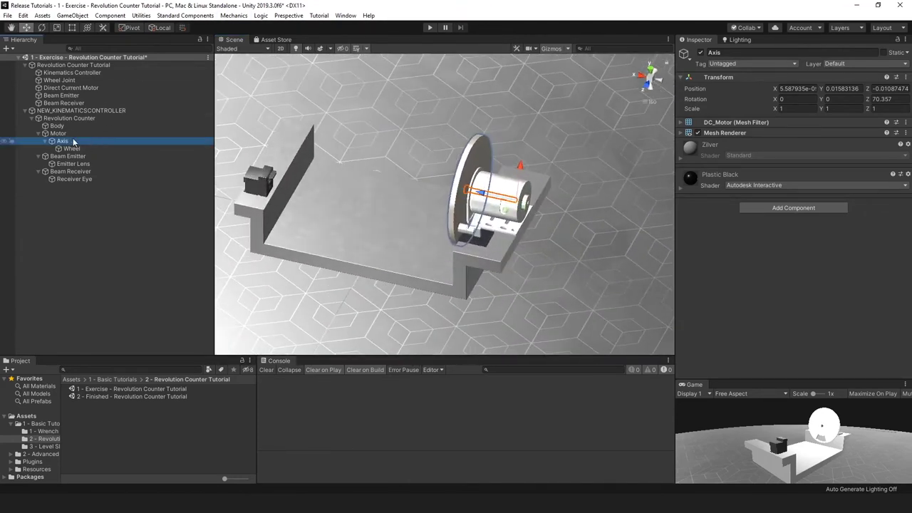
{"action": "left_click", "coordinate": [234, 15]}
{"action": "mouse_move", "coordinate": [251, 30]}
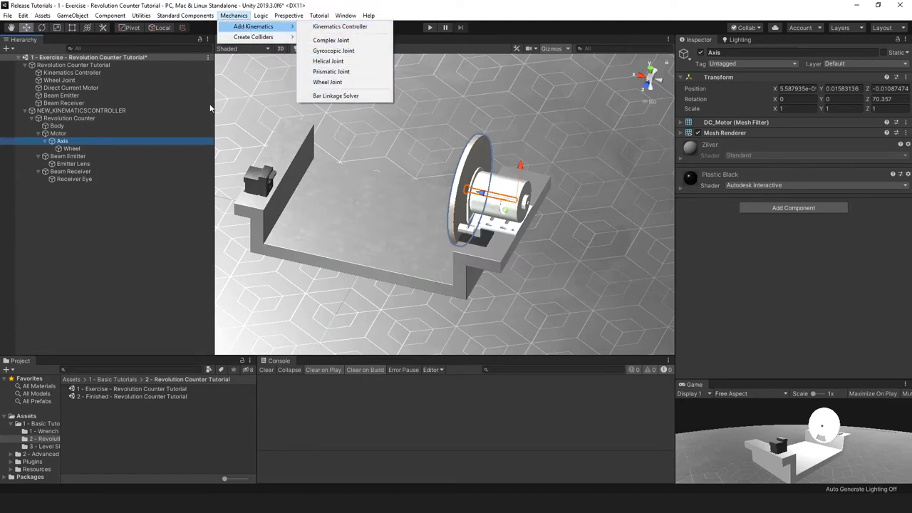
{"action": "right_click", "coordinate": [88, 142]}
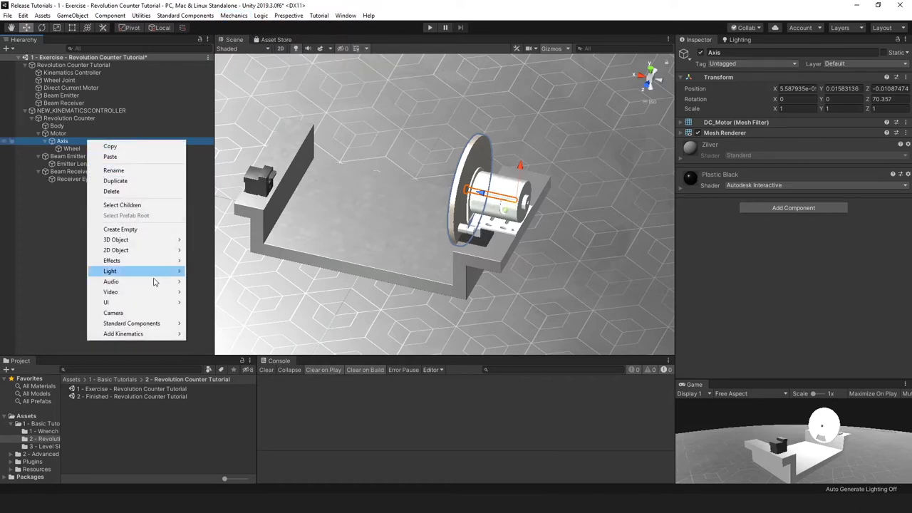
{"action": "mouse_move", "coordinate": [153, 335]}
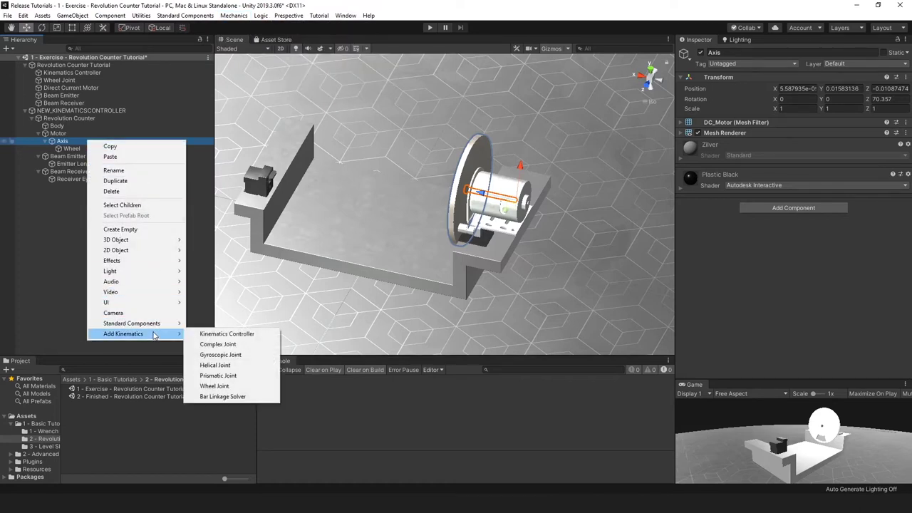
{"action": "left_click", "coordinate": [214, 385]}
Reduce the Axis wheel joint's radius to 0.1, then to 0.01.
{"action": "left_click_drag", "start_coordinate": [475, 259], "coordinate": [535, 262], "text": "alt"}
{"action": "scroll", "coordinate": [536, 243], "scroll_direction": "down", "scroll_amount": 5}
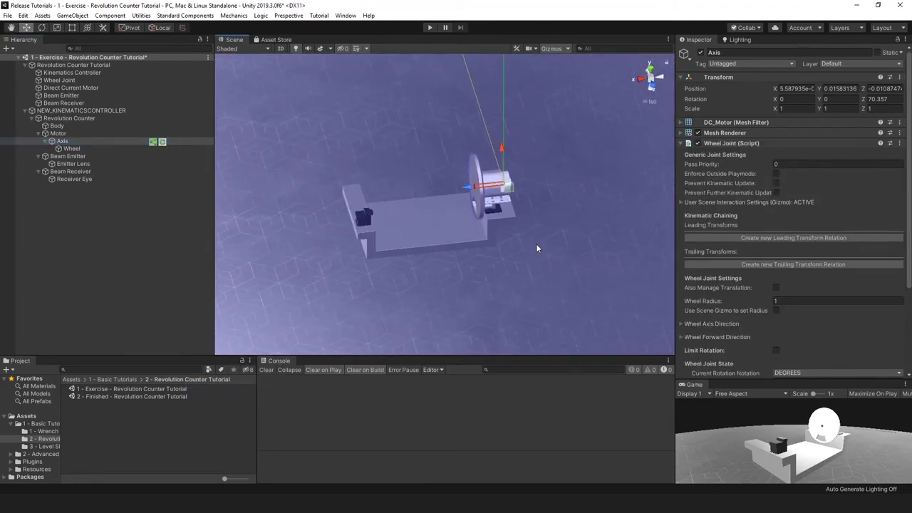
{"action": "scroll", "coordinate": [534, 237], "scroll_direction": "down", "scroll_amount": 3}
{"action": "left_click_drag", "start_coordinate": [526, 227], "coordinate": [563, 230], "text": "alt"}
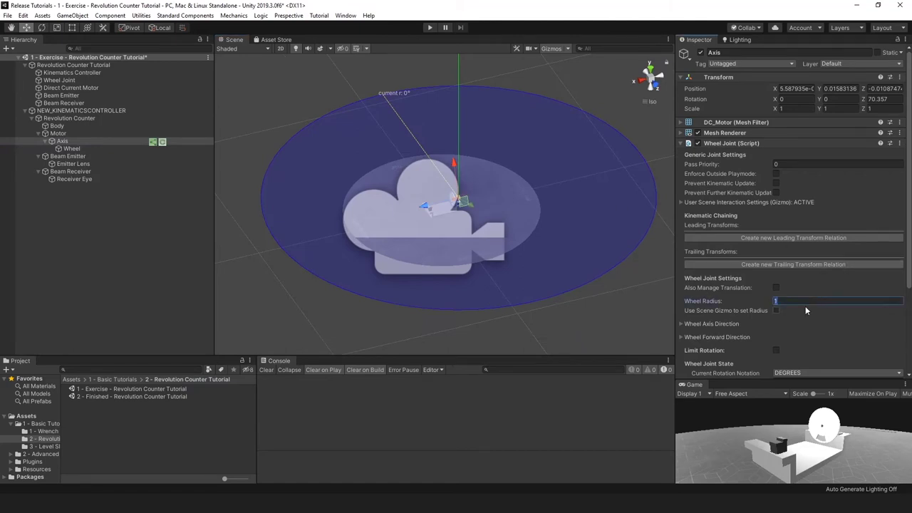
{"action": "type", "text": "0.1"}
{"action": "scroll", "coordinate": [563, 207], "scroll_direction": "up", "scroll_amount": 8}
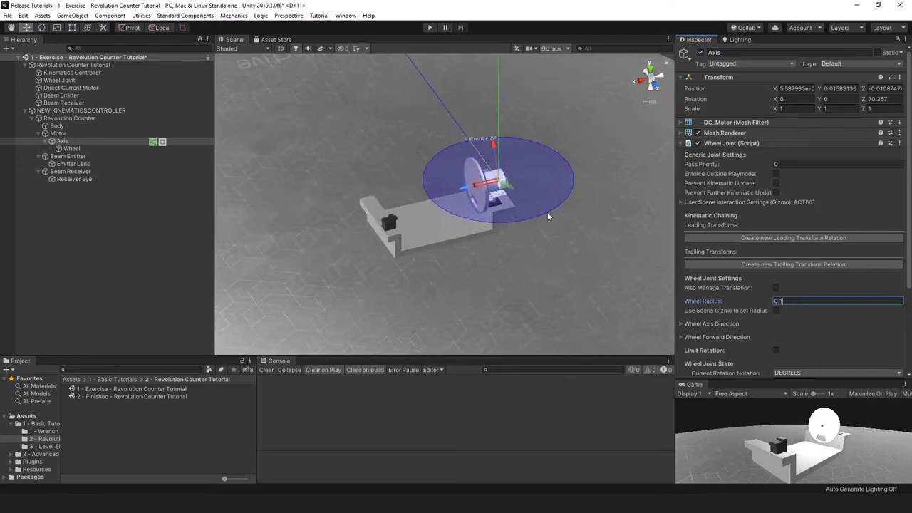
{"action": "middle_click_drag", "start_coordinate": [547, 212], "coordinate": [458, 257]}
{"action": "left_click", "coordinate": [812, 299]}
{"action": "type", "text": "0.01"}
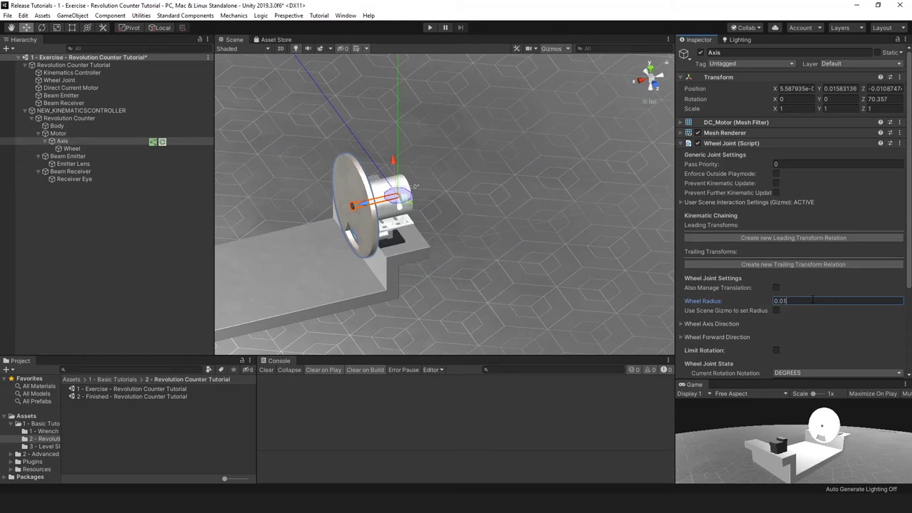
Set the wheel joint's Wheel Axis Direction vector to Forward so it follows the motor axis.
{"action": "scroll", "coordinate": [437, 188], "scroll_direction": "up", "scroll_amount": 10}
{"action": "left_click_drag", "start_coordinate": [356, 195], "coordinate": [503, 277], "text": "alt"}
{"action": "left_click_drag", "start_coordinate": [627, 171], "coordinate": [491, 200], "text": "alt"}
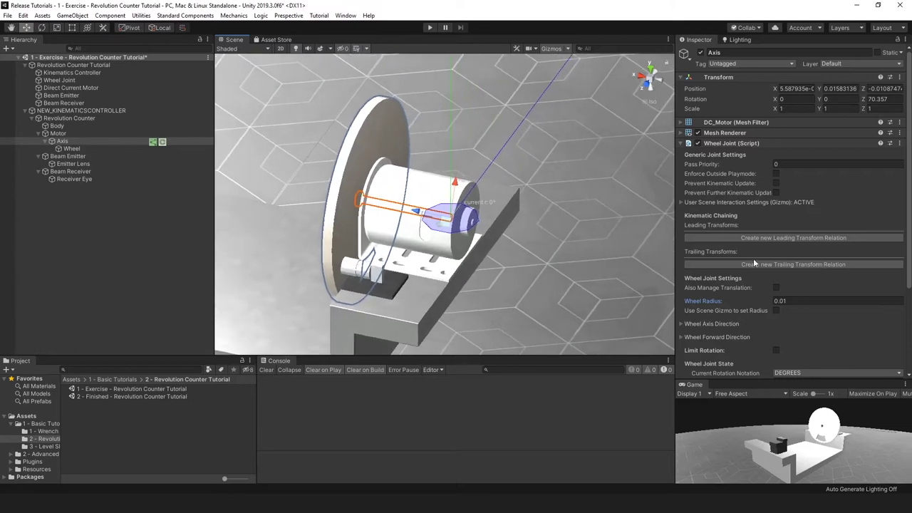
{"action": "scroll", "coordinate": [769, 271], "scroll_direction": "down", "scroll_amount": 4}
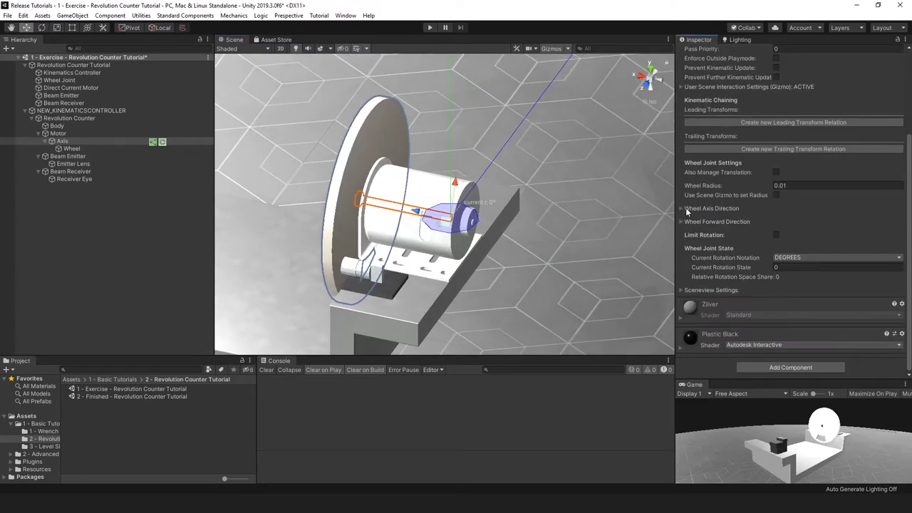
{"action": "left_click", "coordinate": [693, 222]}
{"action": "left_click", "coordinate": [702, 208]}
{"action": "left_click_drag", "start_coordinate": [539, 212], "coordinate": [463, 214], "text": "alt"}
{"action": "left_click", "coordinate": [786, 245]}
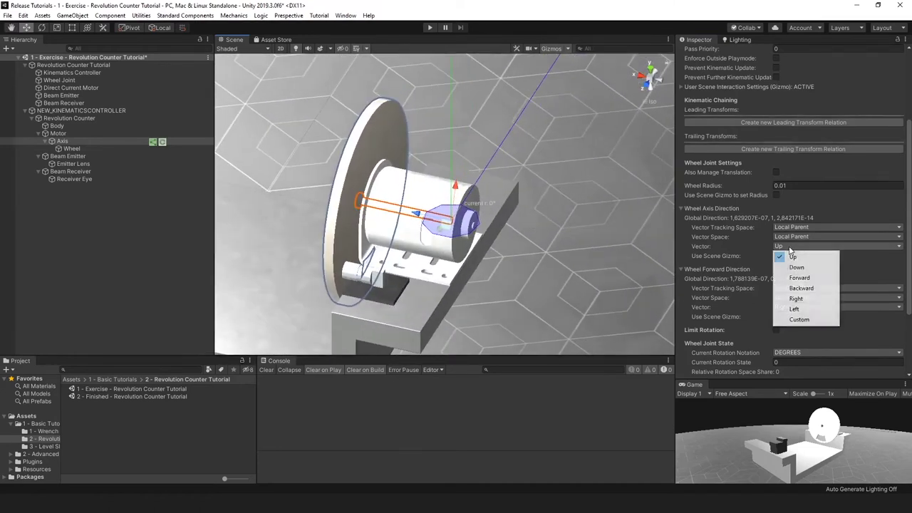
{"action": "left_click", "coordinate": [791, 278]}
Compare the joint with the axis in the Left view and set the wheel radius to 0.003.
{"action": "left_click_drag", "start_coordinate": [376, 245], "coordinate": [618, 143], "text": "alt"}
{"action": "left_click", "coordinate": [666, 84]}
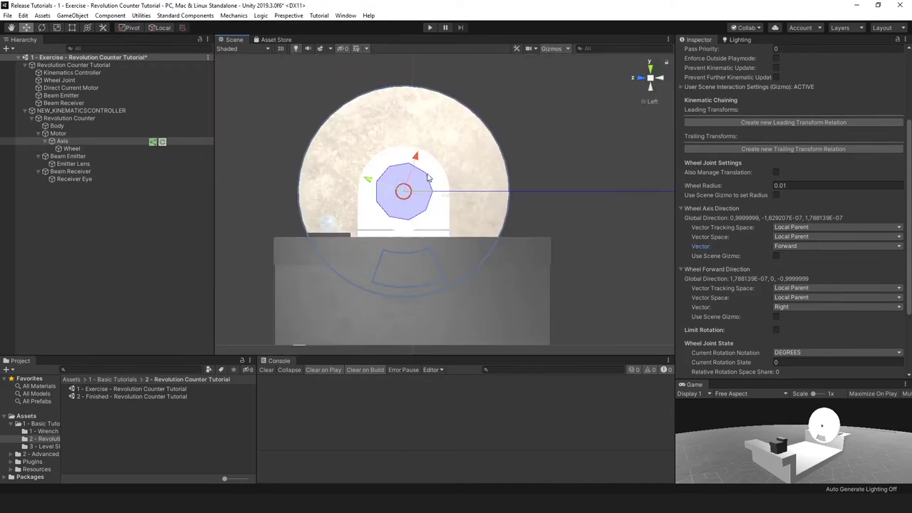
{"action": "right_click_drag", "start_coordinate": [324, 230], "coordinate": [376, 230], "text": "alt"}
{"action": "left_click", "coordinate": [799, 185]}
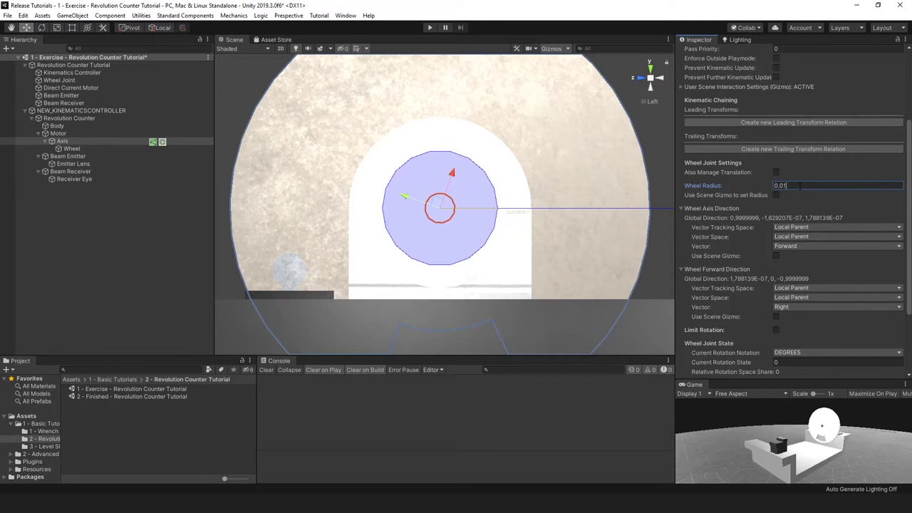
{"action": "key", "text": "BackSpace"}
{"action": "type", "text": "02"}
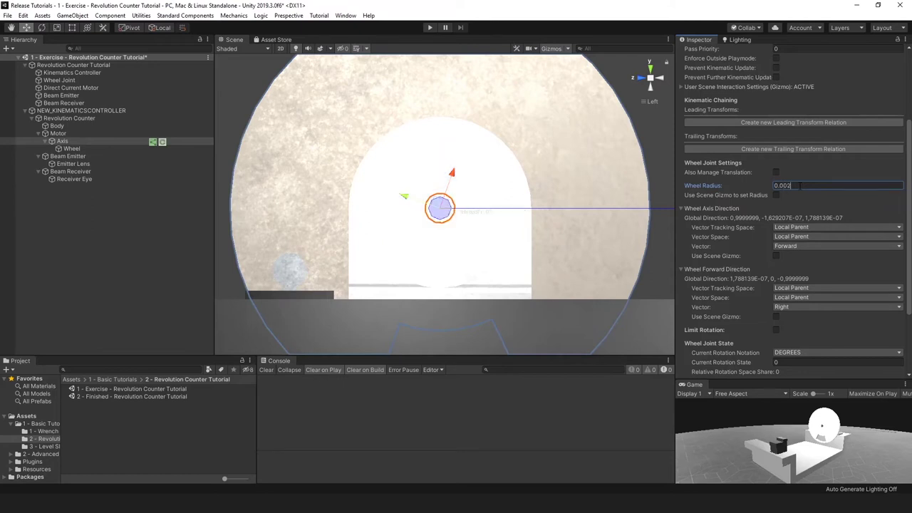
{"action": "key", "text": "BackSpace"}
{"action": "type", "text": "3"}
Enable Enforce Outside Playmode on the wheel joint and test it by rotating the Axis to about 96° around Z.
{"action": "left_click_drag", "start_coordinate": [570, 210], "coordinate": [629, 230], "text": "alt"}
{"action": "left_click_drag", "start_coordinate": [559, 203], "coordinate": [606, 232], "text": "alt"}
{"action": "scroll", "coordinate": [728, 245], "scroll_direction": "up", "scroll_amount": 5}
{"action": "left_click", "coordinate": [776, 173]}
{"action": "left_click_drag", "start_coordinate": [499, 214], "coordinate": [343, 278], "text": "alt"}
{"action": "key", "text": "e"}
{"action": "mouse_move", "coordinate": [520, 173]}
{"action": "left_mouse_down", "text": "alt"}
{"action": "mouse_move", "coordinate": [469, 266]}
{"action": "mouse_move", "coordinate": [530, 208]}
{"action": "mouse_move", "coordinate": [557, 230]}
{"action": "left_mouse_up", "text": "alt"}
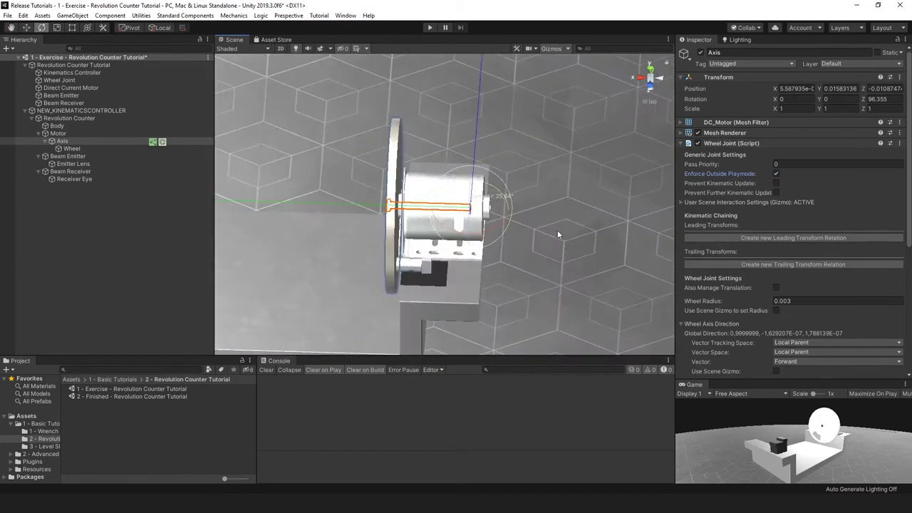
Check the tutorial's task list and add a physical DC Motor component to the Motor object.
{"action": "left_click", "coordinate": [79, 65]}
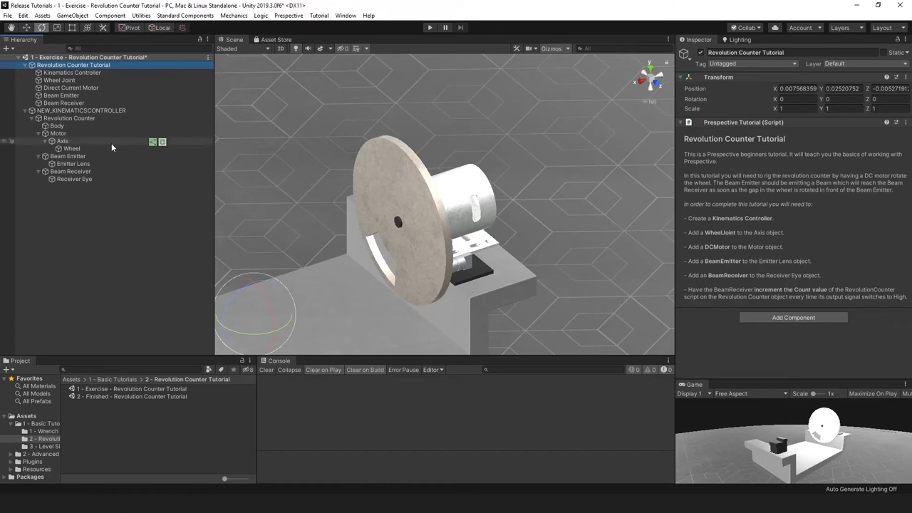
{"action": "left_click", "coordinate": [71, 133]}
{"action": "mouse_move", "coordinate": [554, 218]}
{"action": "left_mouse_down", "text": "alt"}
{"action": "mouse_move", "coordinate": [523, 228]}
{"action": "mouse_move", "coordinate": [368, 199]}
{"action": "mouse_move", "coordinate": [564, 220]}
{"action": "left_mouse_up", "text": "alt"}
{"action": "left_click", "coordinate": [95, 133]}
{"action": "left_click", "coordinate": [187, 16]}
{"action": "mouse_move", "coordinate": [203, 40]}
{"action": "mouse_move", "coordinate": [334, 44]}
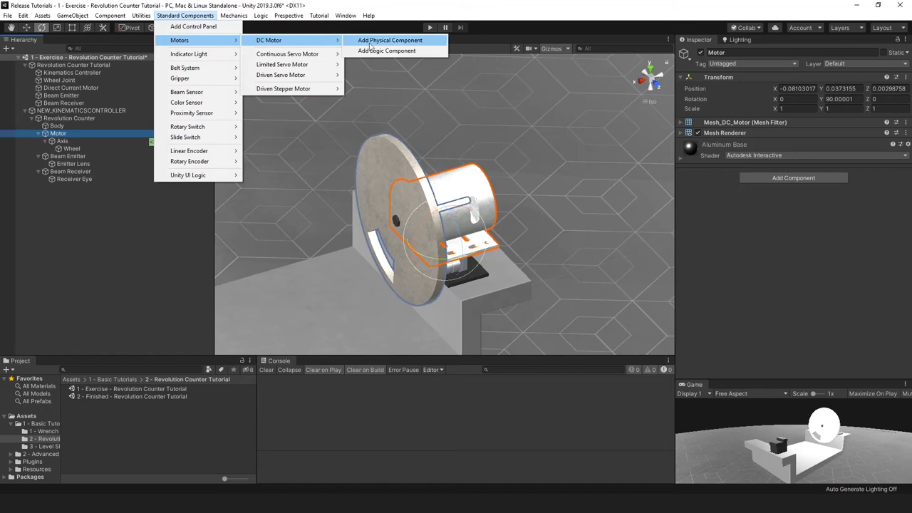
{"action": "left_click", "coordinate": [433, 41]}
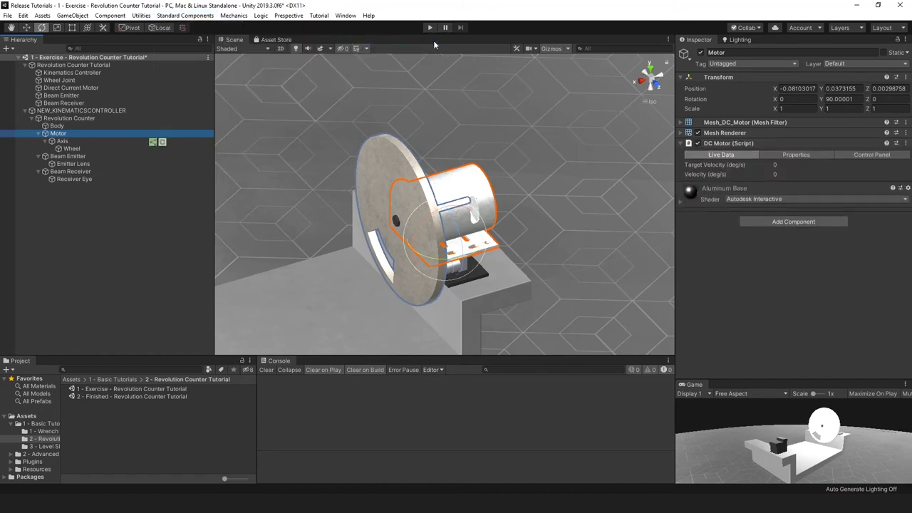
Review the DC Motor's properties and live data, locate its referenced wheel joint, and check the remaining tutorial tasks.
{"action": "left_click", "coordinate": [784, 156]}
{"action": "left_click", "coordinate": [817, 165]}
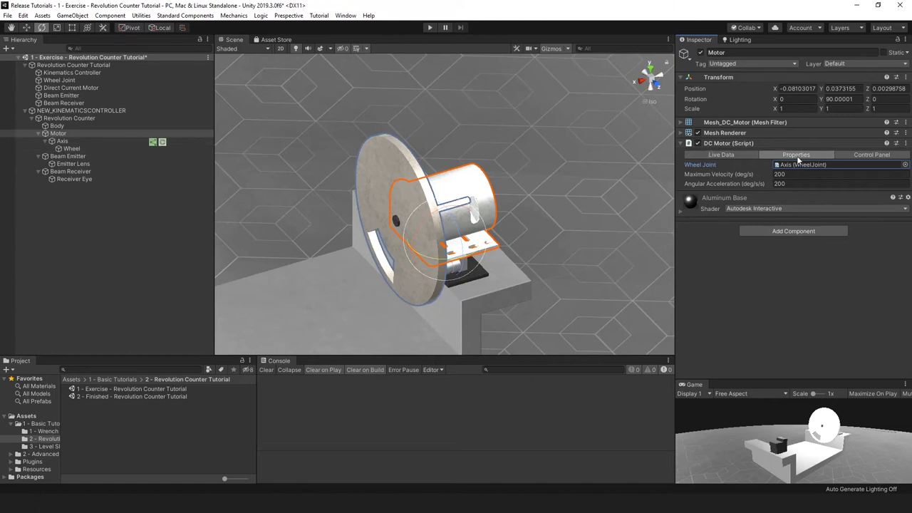
{"action": "left_click", "coordinate": [820, 164]}
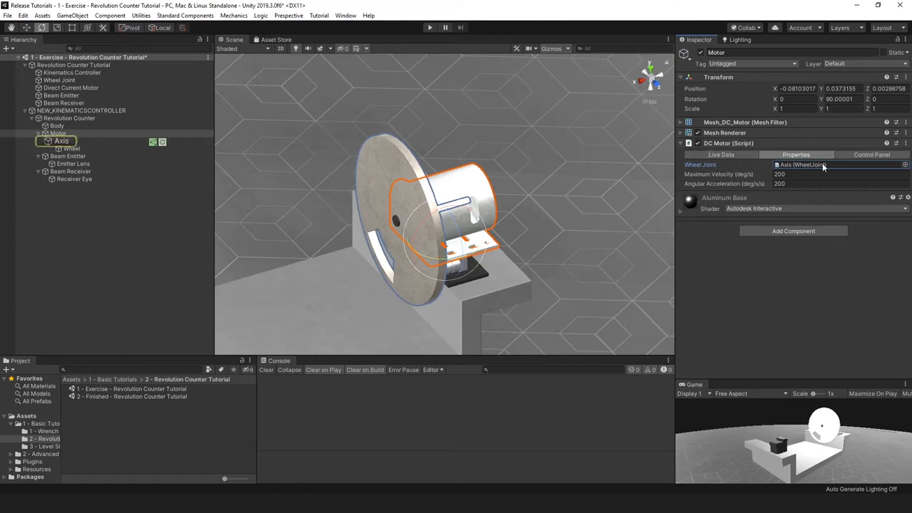
{"action": "left_click", "coordinate": [742, 155]}
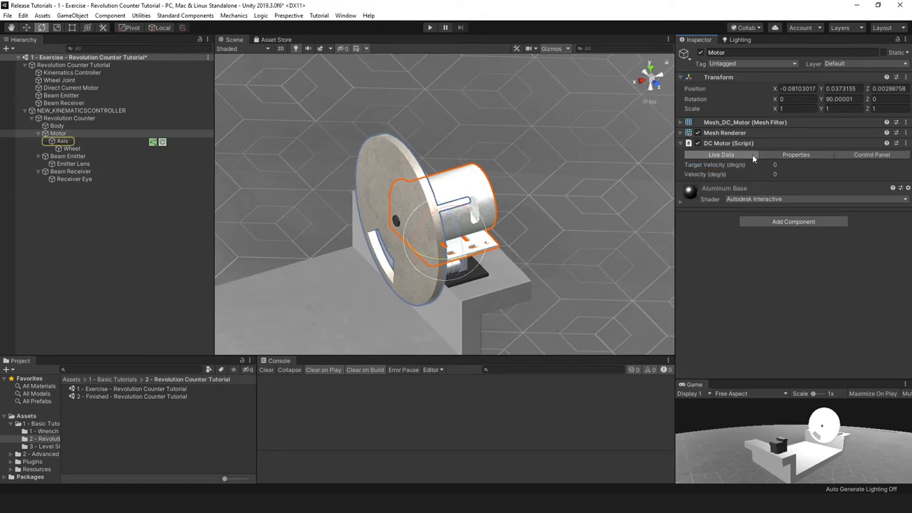
{"action": "left_click", "coordinate": [71, 66]}
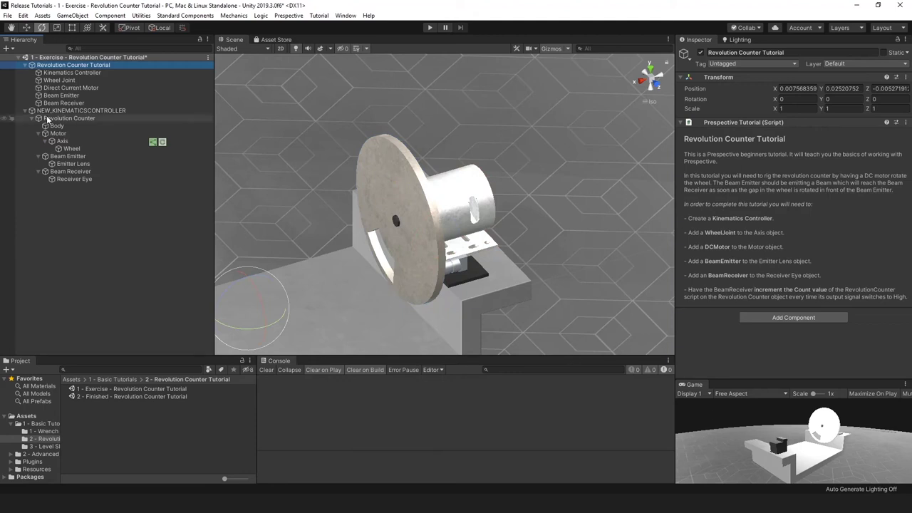
Test the Motor in play mode with a generated DCMotor control panel and a preferred velocity of 200 deg/s.
{"action": "left_click", "coordinate": [87, 133]}
{"action": "left_click", "coordinate": [429, 27]}
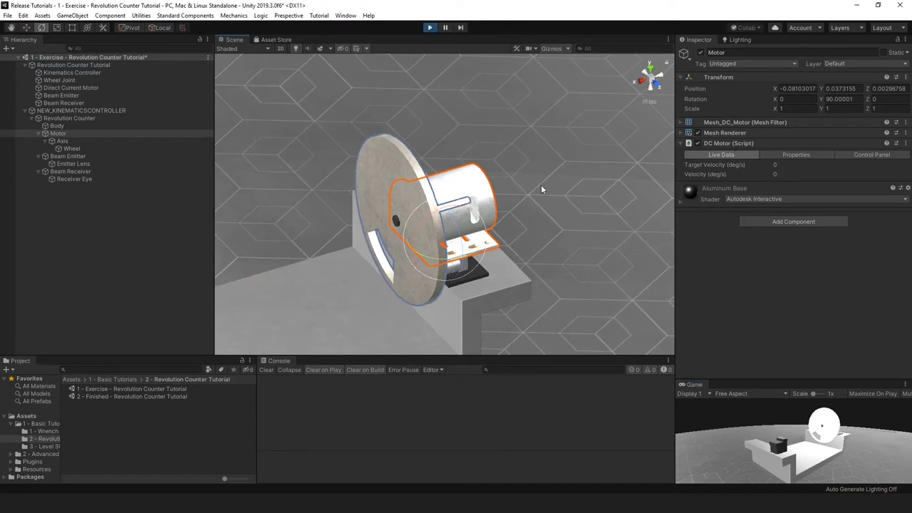
{"action": "left_click", "coordinate": [855, 155]}
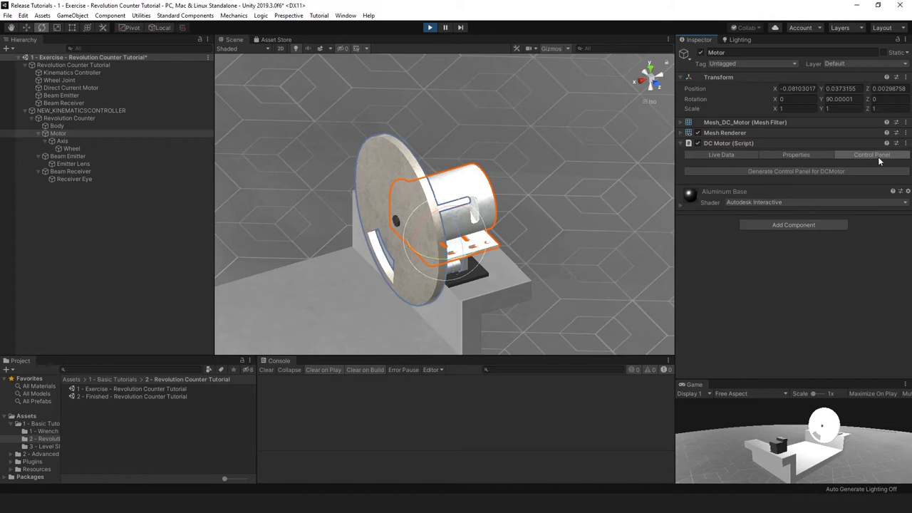
{"action": "left_click", "coordinate": [796, 171]}
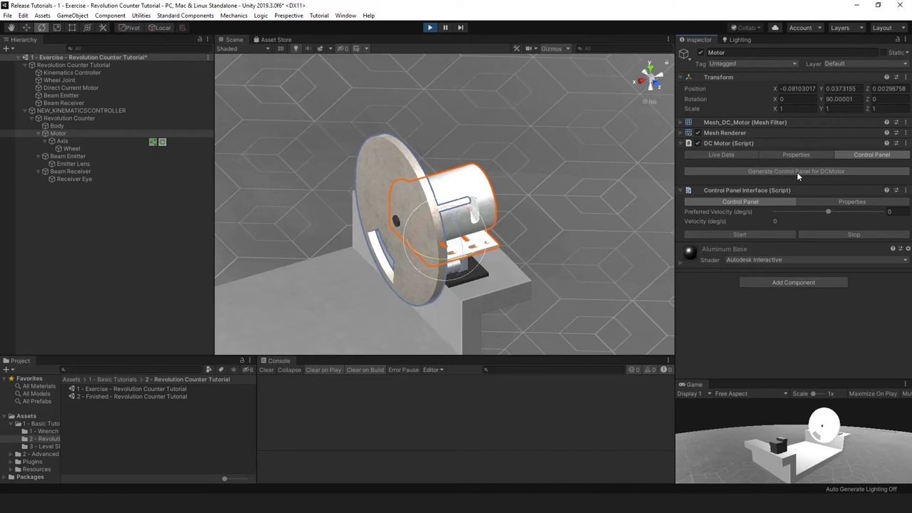
{"action": "left_click_drag", "start_coordinate": [868, 212], "coordinate": [884, 211]}
{"action": "left_click_drag", "start_coordinate": [562, 207], "coordinate": [543, 218], "text": "alt"}
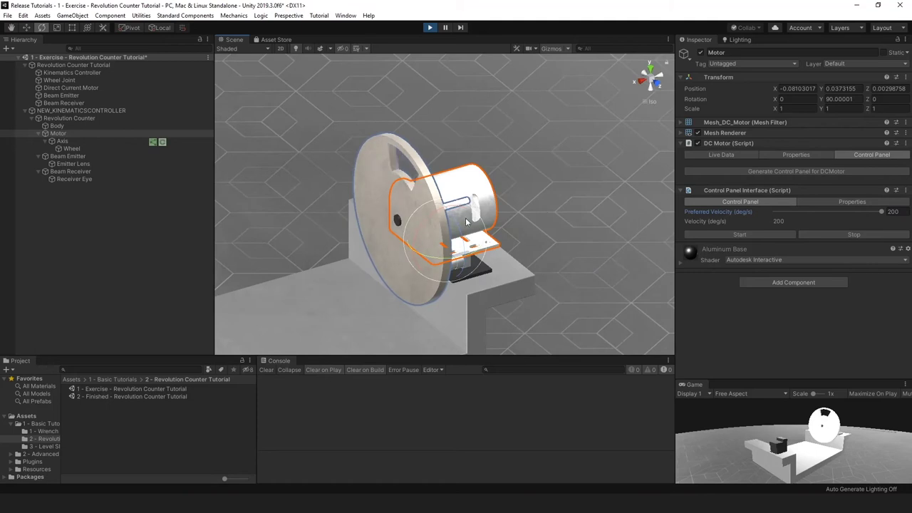
{"action": "left_click", "coordinate": [429, 29]}
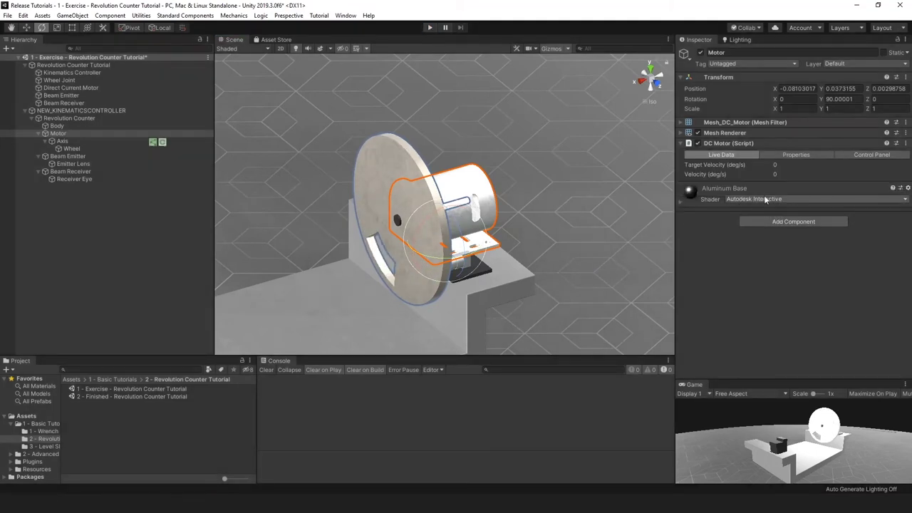
Consult the tutorial tasks and add a physical Beam Emitter component to the Emitter Lens object.
{"action": "left_click", "coordinate": [76, 64]}
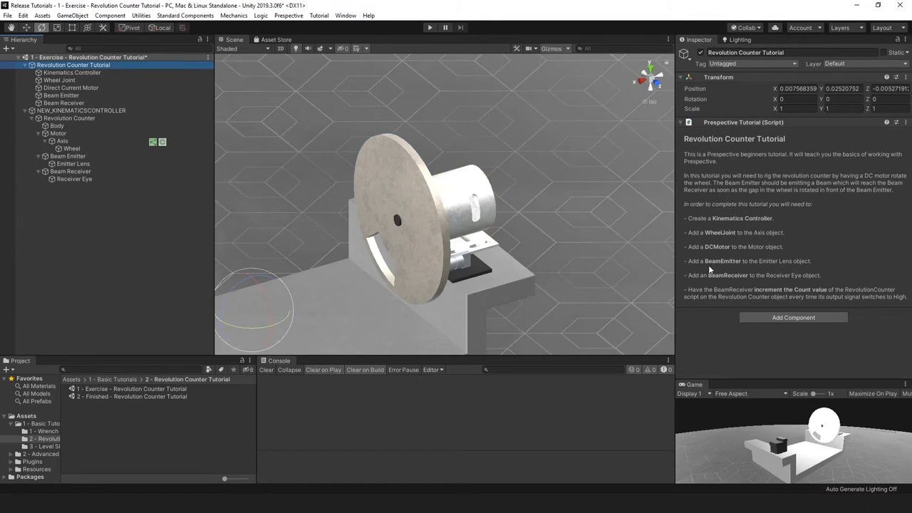
{"action": "left_click_drag", "start_coordinate": [342, 143], "coordinate": [23, 171], "text": "alt"}
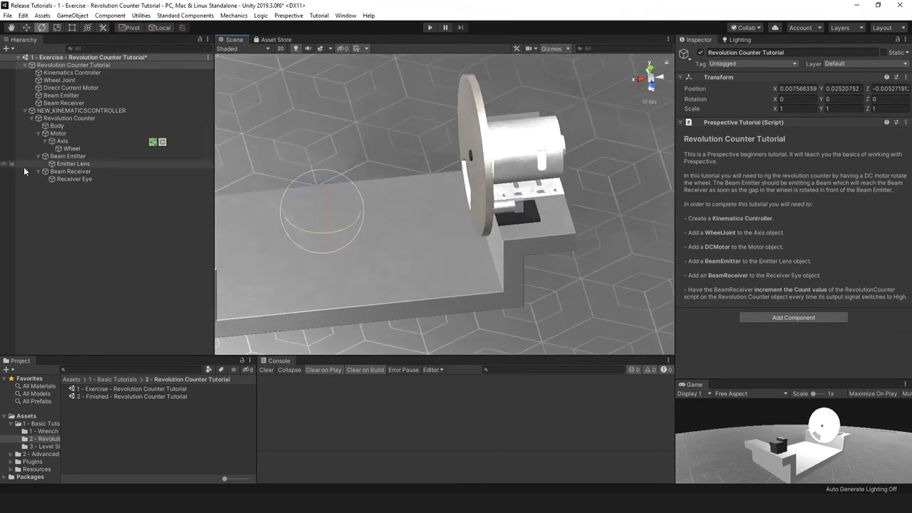
{"action": "left_click", "coordinate": [80, 157]}
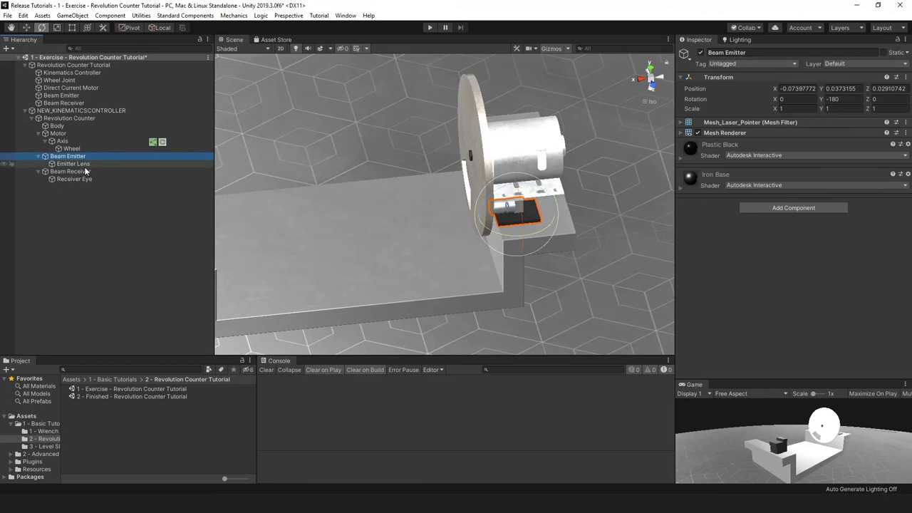
{"action": "left_click", "coordinate": [85, 165]}
{"action": "left_click_drag", "start_coordinate": [377, 230], "coordinate": [368, 253], "text": "alt"}
{"action": "scroll", "coordinate": [370, 249], "scroll_direction": "up", "scroll_amount": 5}
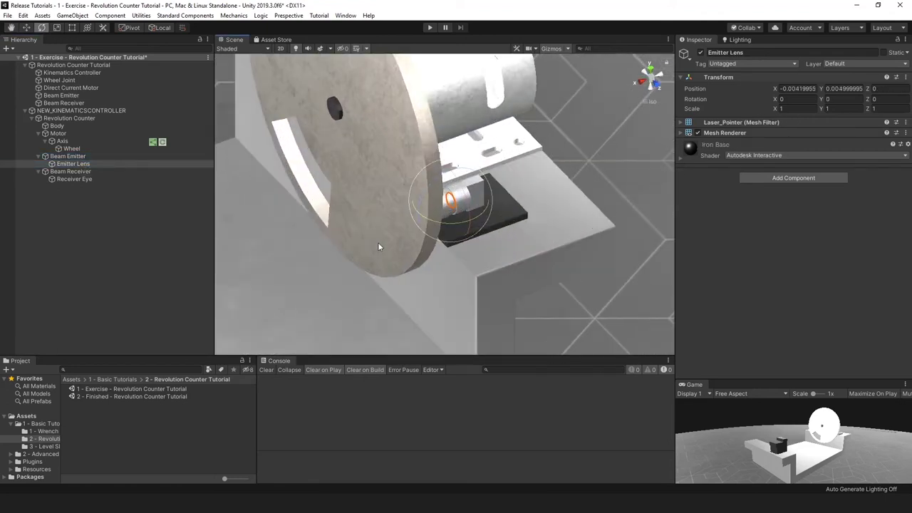
{"action": "left_click", "coordinate": [202, 14]}
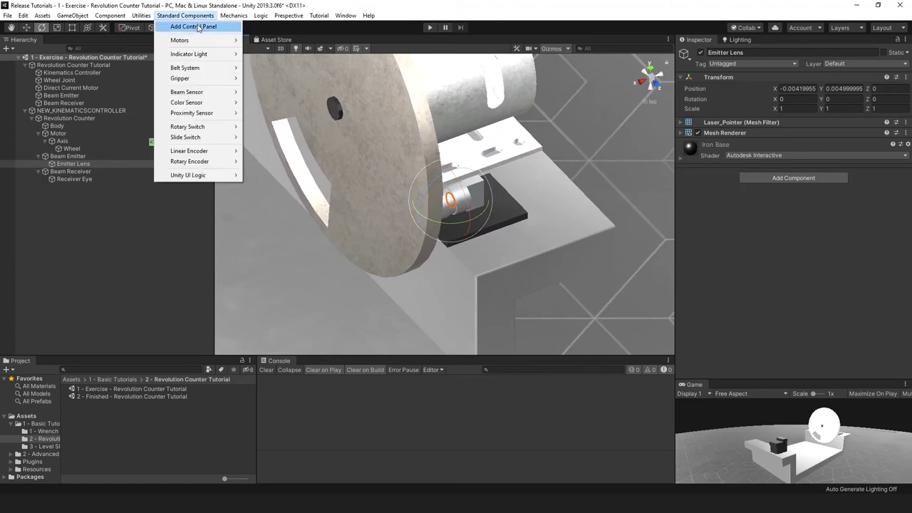
{"action": "mouse_move", "coordinate": [218, 95]}
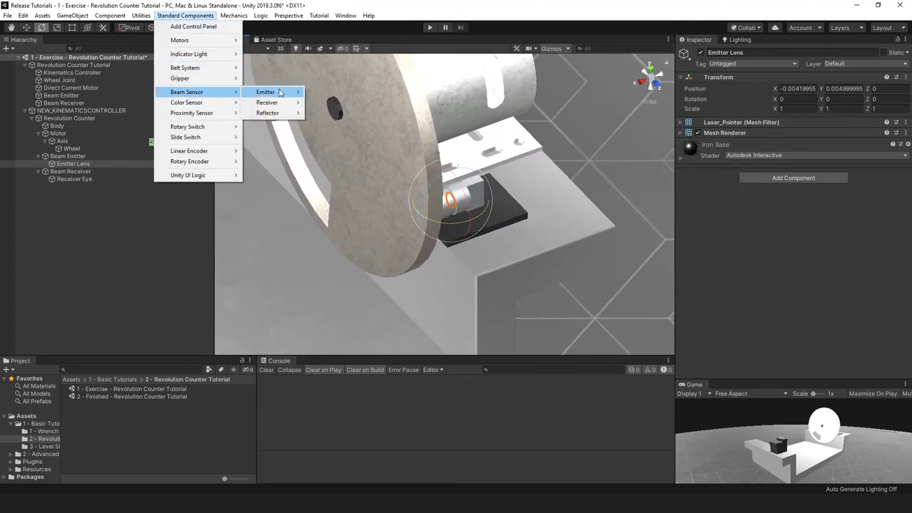
{"action": "mouse_move", "coordinate": [281, 93]}
{"action": "left_click", "coordinate": [394, 93]}
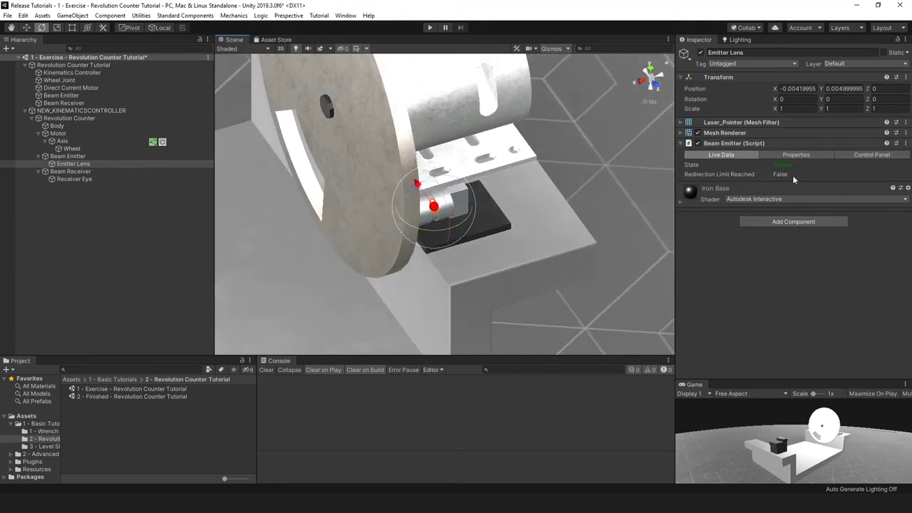
Inspect the Beam Emitter's properties and compare its origin and direction with the emitter lens in the scene.
{"action": "left_click", "coordinate": [810, 157]}
{"action": "left_click_drag", "start_coordinate": [495, 203], "coordinate": [481, 226], "text": "alt"}
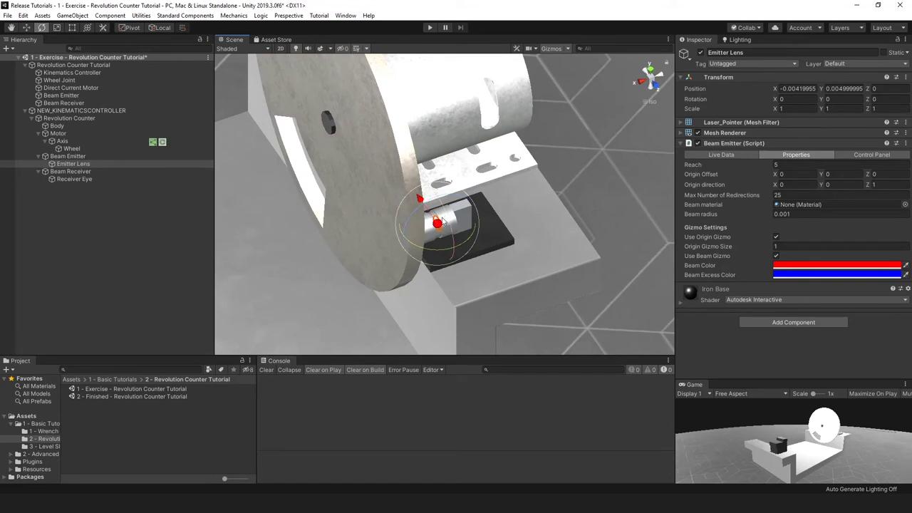
{"action": "left_click_drag", "start_coordinate": [430, 225], "coordinate": [397, 210], "text": "alt"}
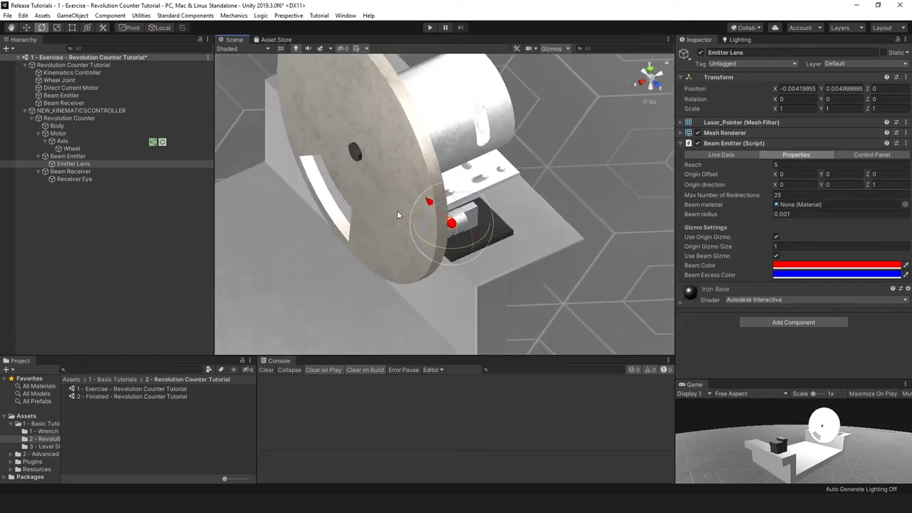
Rotate the Axis until the gap in the wheel sits in front of the beam emitter.
{"action": "left_click", "coordinate": [397, 210]}
{"action": "left_click", "coordinate": [61, 141]}
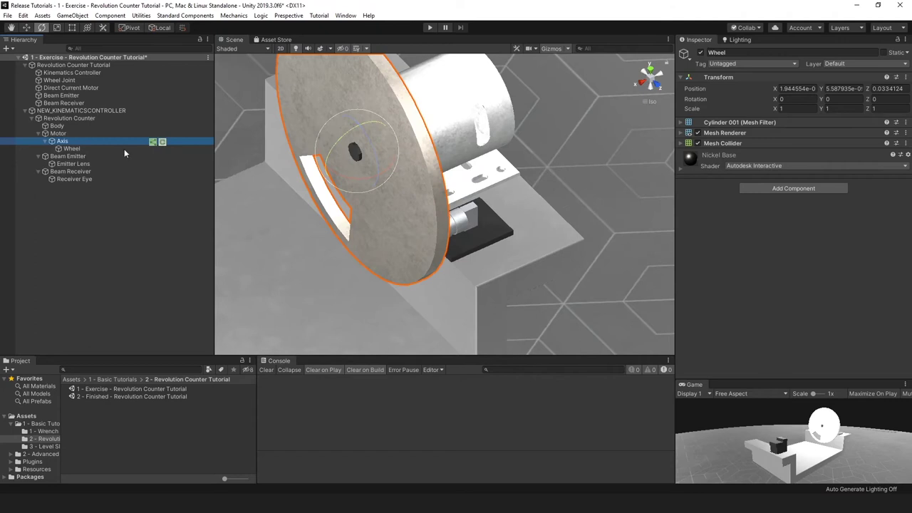
{"action": "left_click_drag", "start_coordinate": [487, 116], "coordinate": [424, 29]}
{"action": "left_click_drag", "start_coordinate": [399, 214], "coordinate": [352, 253], "text": "alt"}
Set the Emitter Lens beam's origin direction to X -1, Y 0, Z 0 so it points through the wheel.
{"action": "left_click", "coordinate": [72, 163]}
{"action": "left_click", "coordinate": [798, 184]}
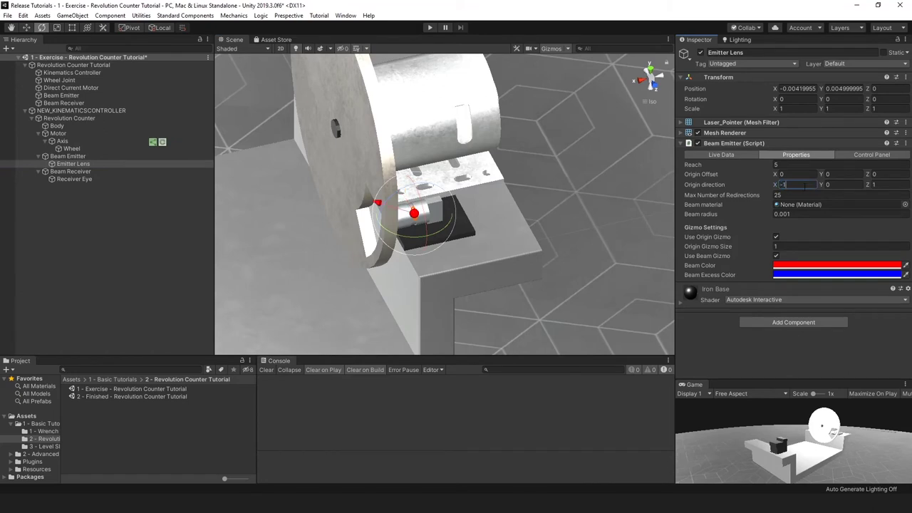
{"action": "key", "text": "Tab"}
{"action": "key", "text": "Tab"}
{"action": "type", "text": "0"}
{"action": "left_click_drag", "start_coordinate": [422, 263], "coordinate": [399, 261], "text": "alt"}
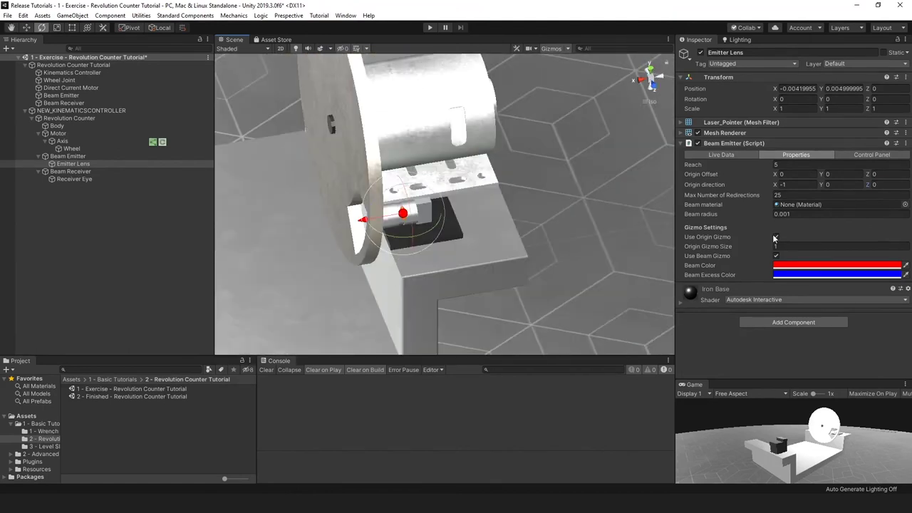
Run the scene in play mode to check the beam's path between emitter and receiver, and stop it.
{"action": "left_click_drag", "start_coordinate": [659, 255], "coordinate": [483, 226], "text": "alt"}
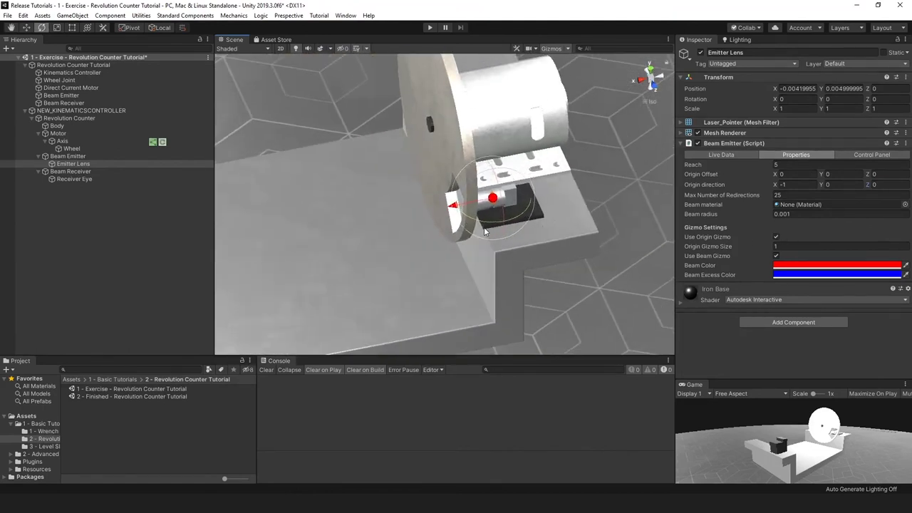
{"action": "left_click", "coordinate": [160, 232]}
{"action": "left_click", "coordinate": [429, 28]}
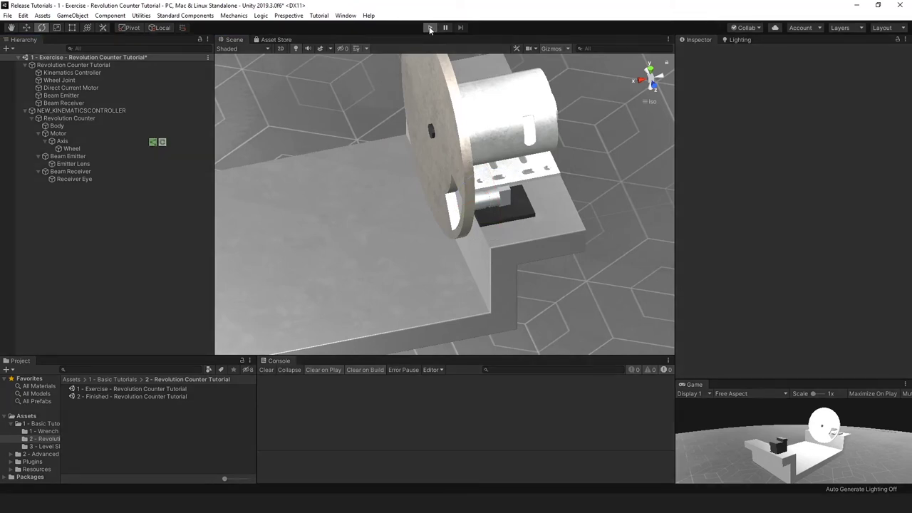
{"action": "left_click_drag", "start_coordinate": [392, 256], "coordinate": [359, 189], "text": "alt"}
{"action": "left_click", "coordinate": [427, 27]}
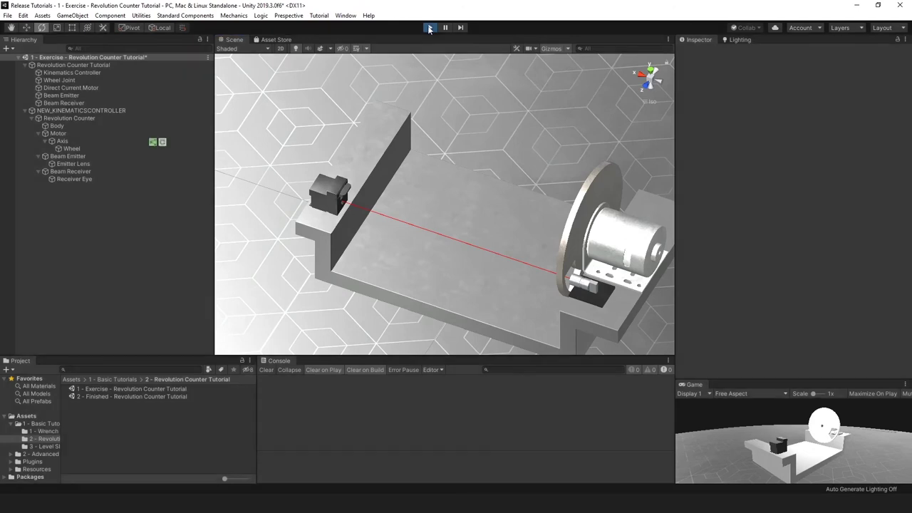
Review the Revolution Counter Tutorial's task list and examine the Receiver Eye on the beam receiver in the scene.
{"action": "left_click_drag", "start_coordinate": [451, 273], "coordinate": [536, 260], "text": "alt"}
{"action": "scroll", "coordinate": [536, 255], "scroll_direction": "up", "scroll_amount": 5}
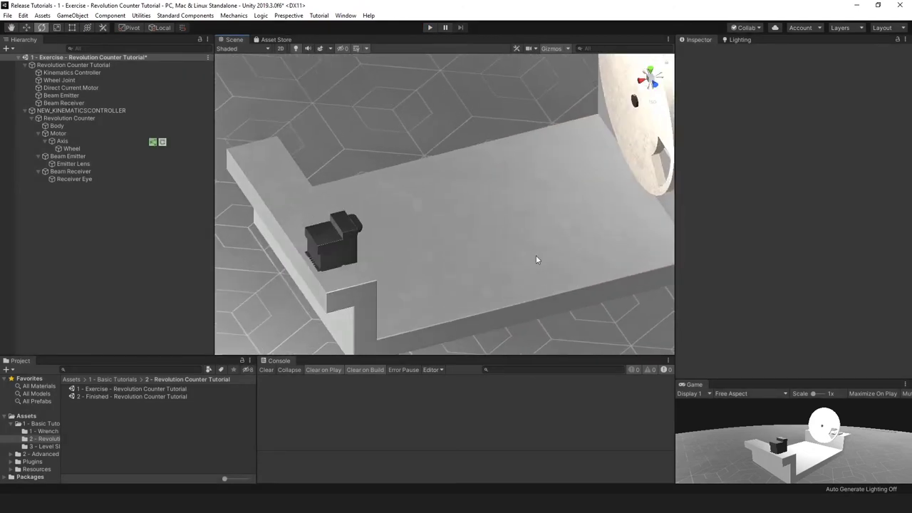
{"action": "scroll", "coordinate": [556, 248], "scroll_direction": "down", "scroll_amount": 3}
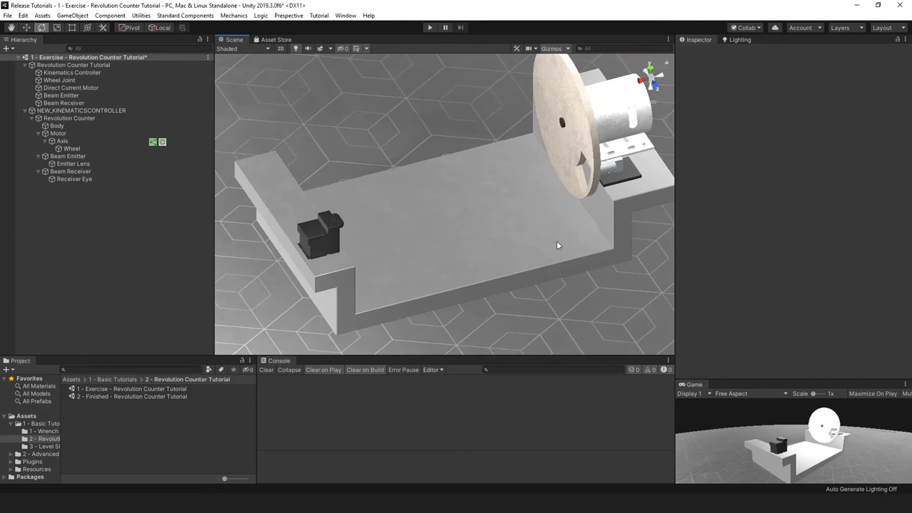
{"action": "left_click", "coordinate": [109, 66]}
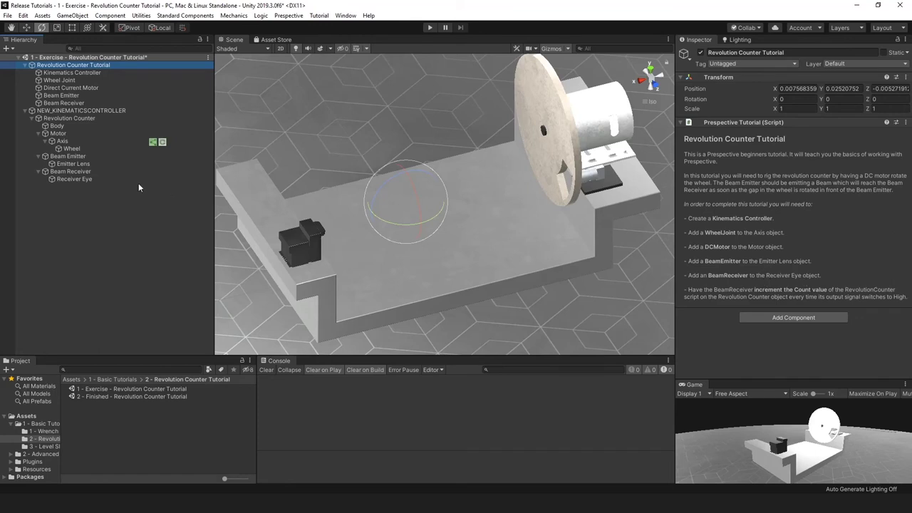
{"action": "left_click", "coordinate": [88, 179]}
{"action": "key", "text": "f"}
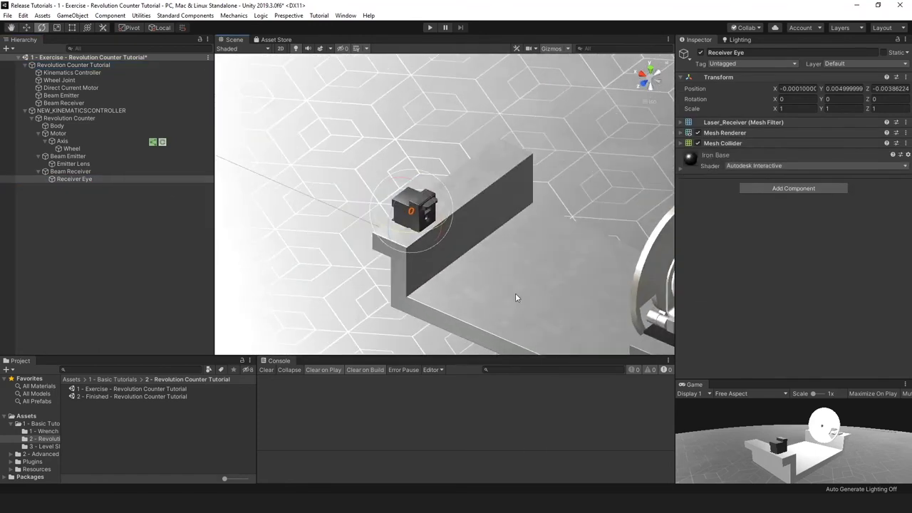
{"action": "left_click_drag", "start_coordinate": [490, 271], "coordinate": [456, 266], "text": "alt"}
{"action": "scroll", "coordinate": [559, 311], "scroll_direction": "up", "scroll_amount": 3}
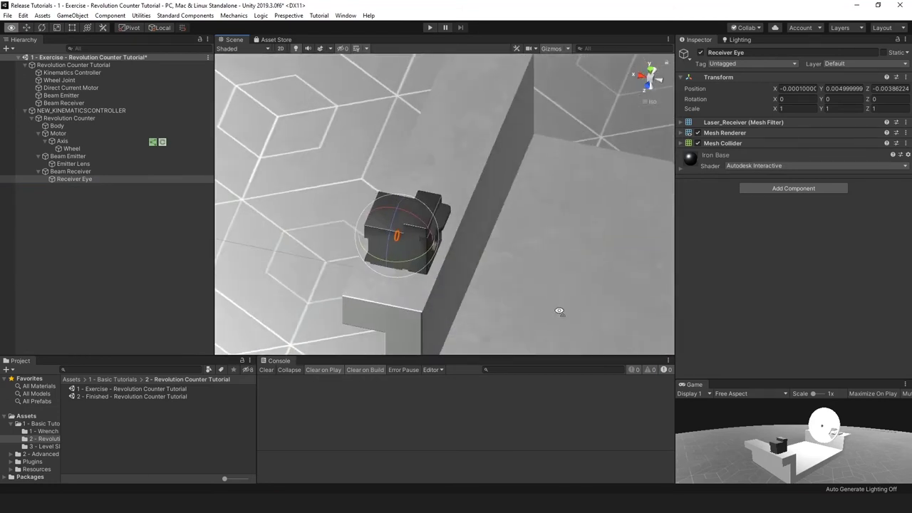
{"action": "middle_click_drag", "start_coordinate": [559, 311], "coordinate": [428, 257]}
{"action": "left_click_drag", "start_coordinate": [453, 276], "coordinate": [472, 283], "text": "alt"}
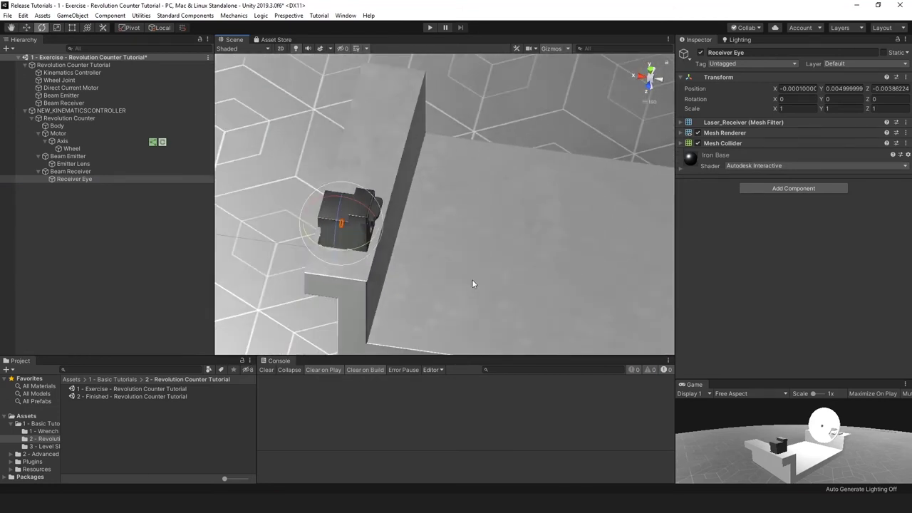
Add the Beam Sensor receiver's physical component to the Receiver Eye object.
{"action": "left_click", "coordinate": [104, 188]}
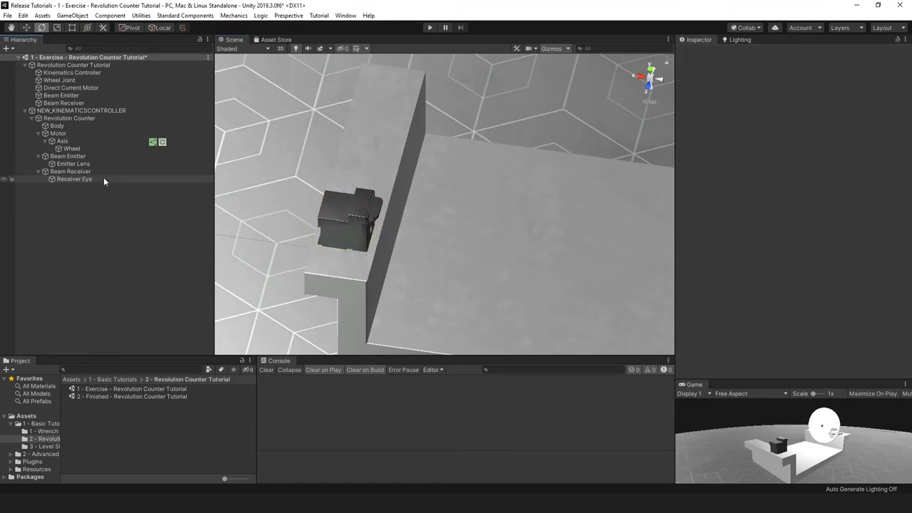
{"action": "left_click", "coordinate": [81, 180]}
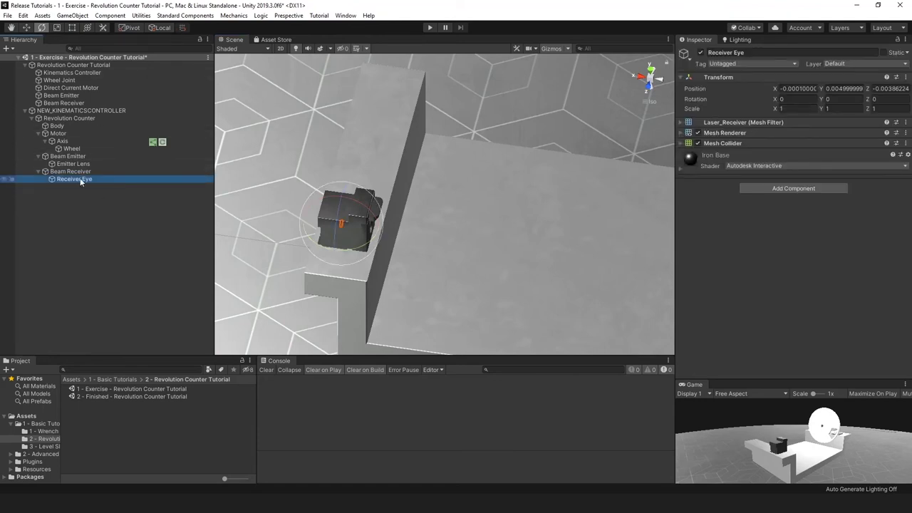
{"action": "right_click", "coordinate": [94, 180]}
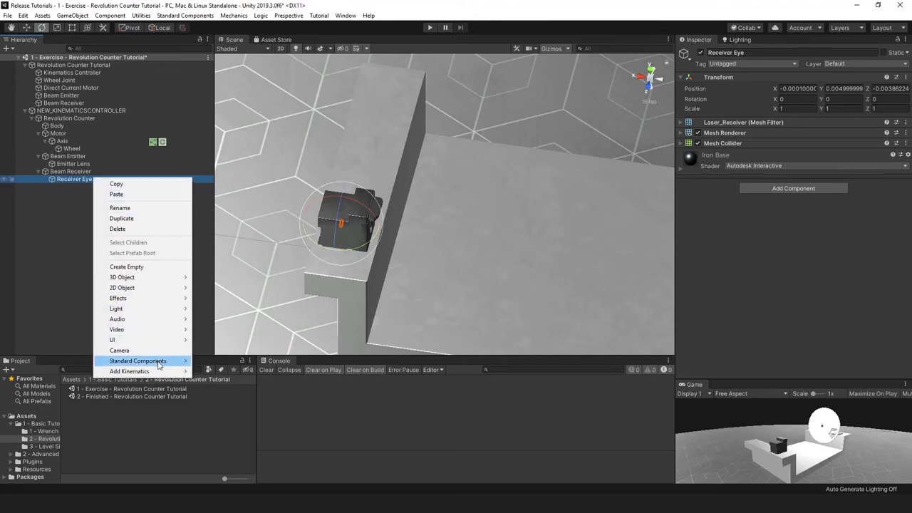
{"action": "mouse_move", "coordinate": [159, 364]}
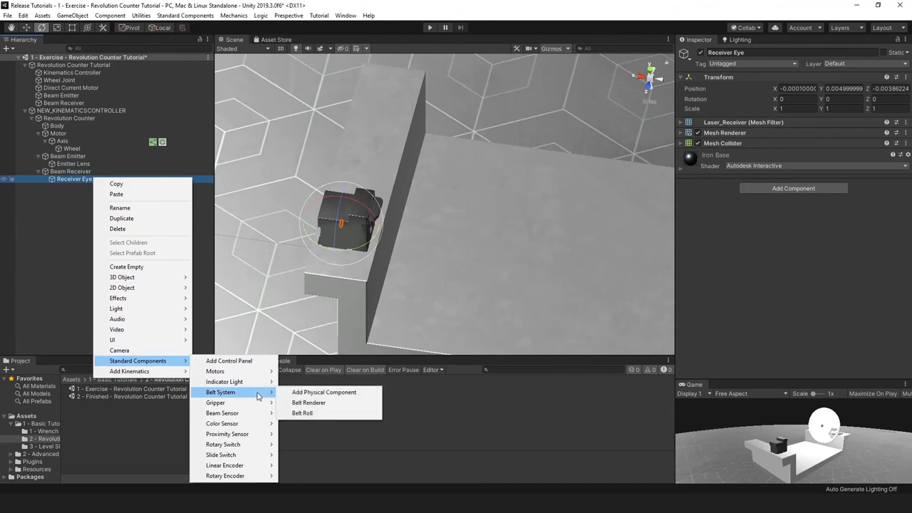
{"action": "mouse_move", "coordinate": [254, 414]}
{"action": "mouse_move", "coordinate": [314, 425]}
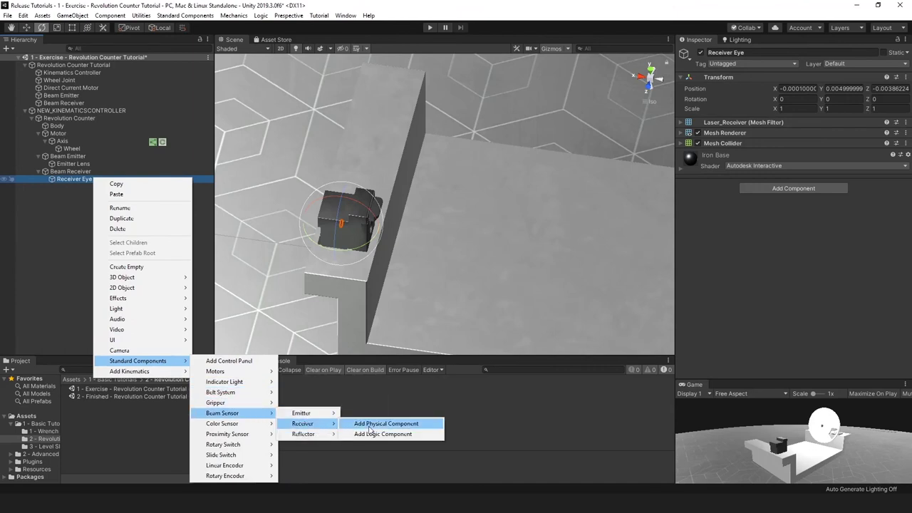
{"action": "left_click", "coordinate": [413, 426]}
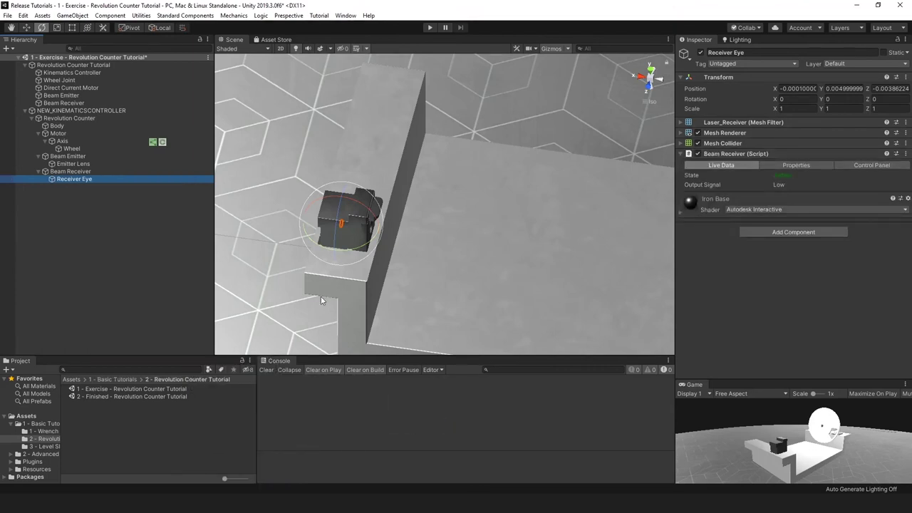
Run the scene in play mode, rotate the Axis to check how the Receiver Eye's output signal responds, and stop it.
{"action": "left_click_drag", "start_coordinate": [520, 211], "coordinate": [541, 206], "text": "alt"}
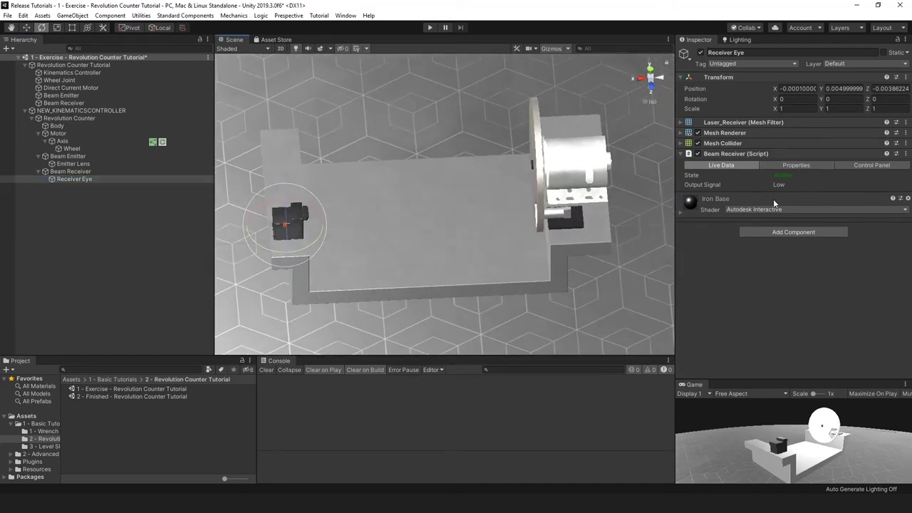
{"action": "left_click", "coordinate": [430, 28]}
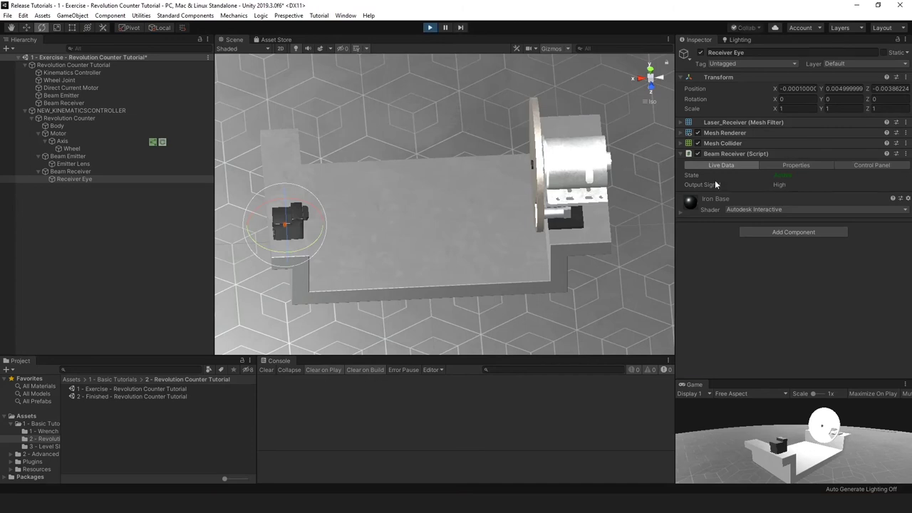
{"action": "left_click_drag", "start_coordinate": [584, 214], "coordinate": [548, 194], "text": "alt"}
{"action": "left_click", "coordinate": [482, 161]}
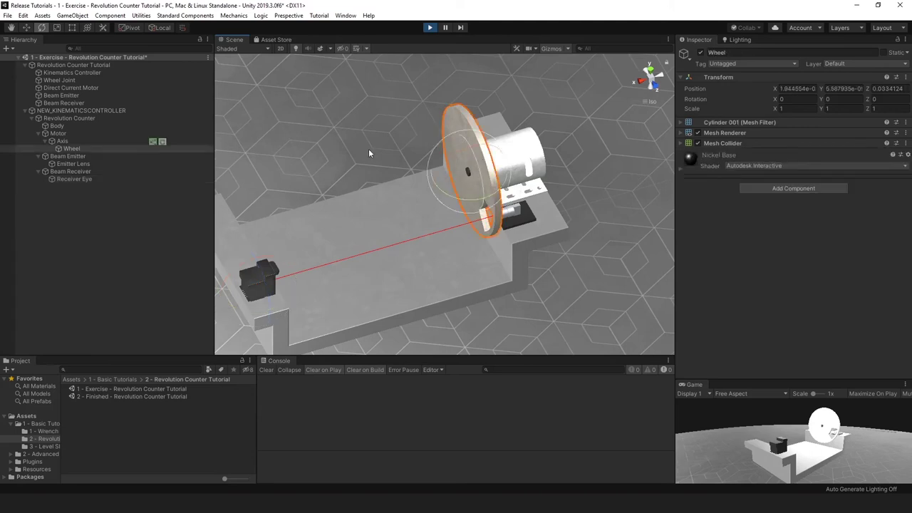
{"action": "left_click", "coordinate": [100, 140]}
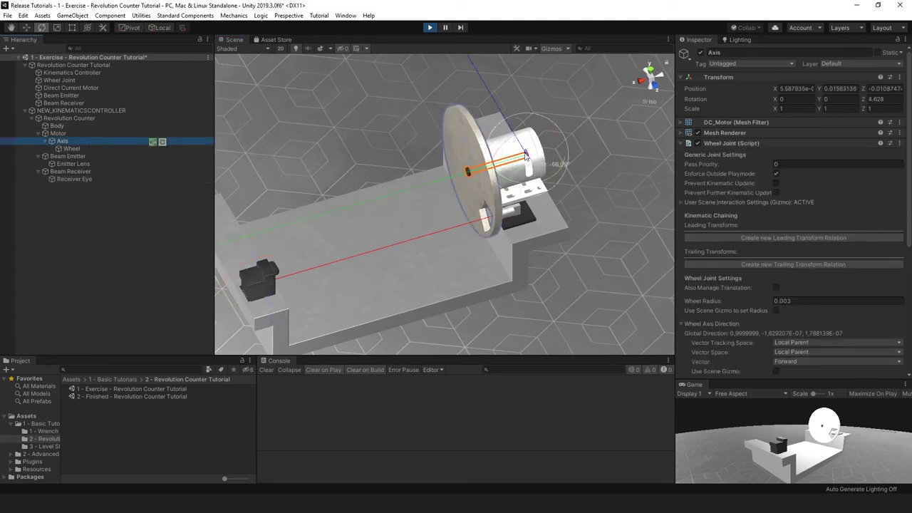
{"action": "left_click", "coordinate": [545, 174]}
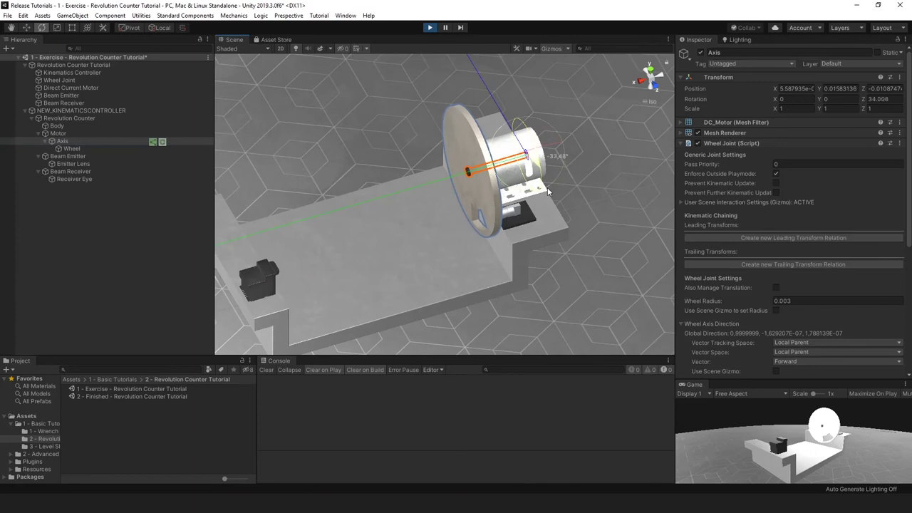
{"action": "left_click", "coordinate": [97, 178]}
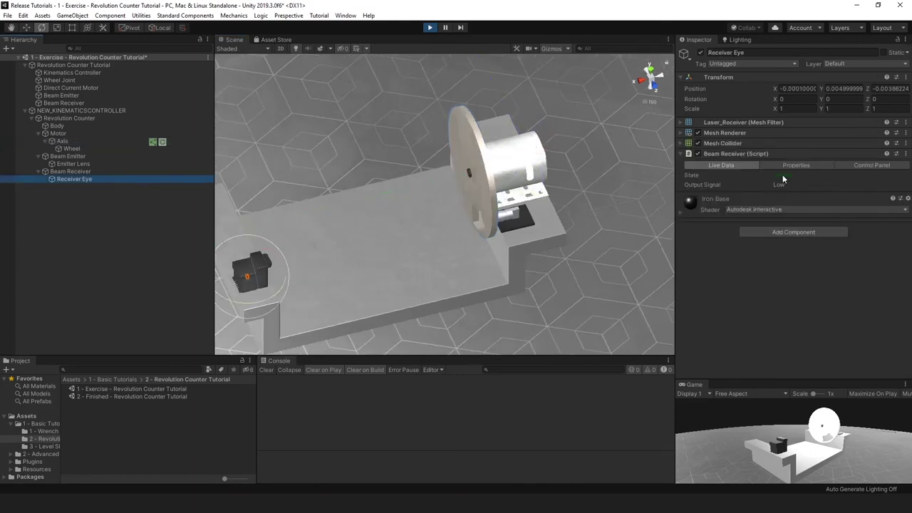
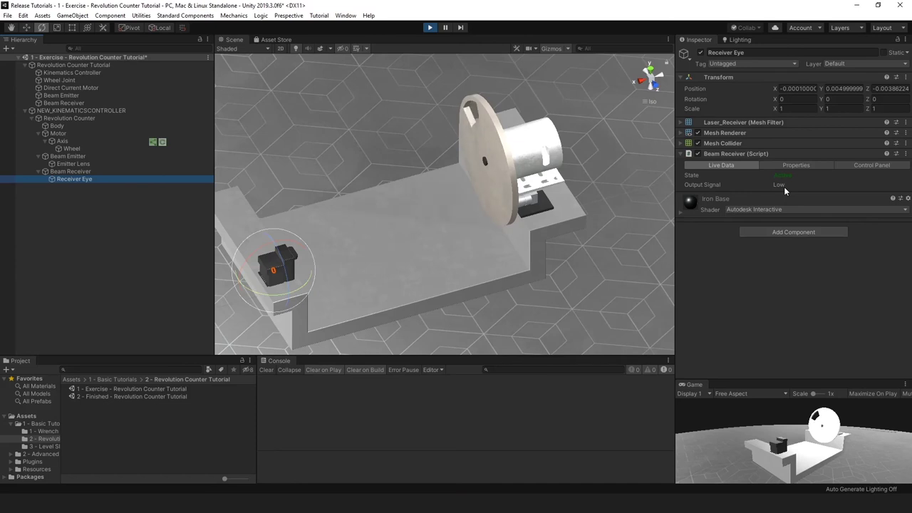
{"action": "left_click", "coordinate": [429, 27]}
Reread the tutorial's task about incrementing the count and inspect the signal events in the Receiver Eye's Beam Receiver properties.
{"action": "left_click", "coordinate": [80, 65]}
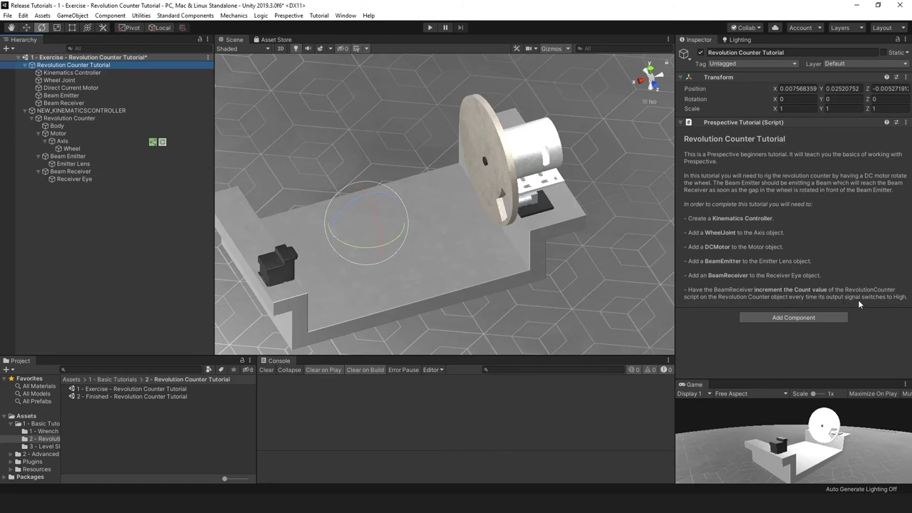
{"action": "left_click", "coordinate": [82, 179]}
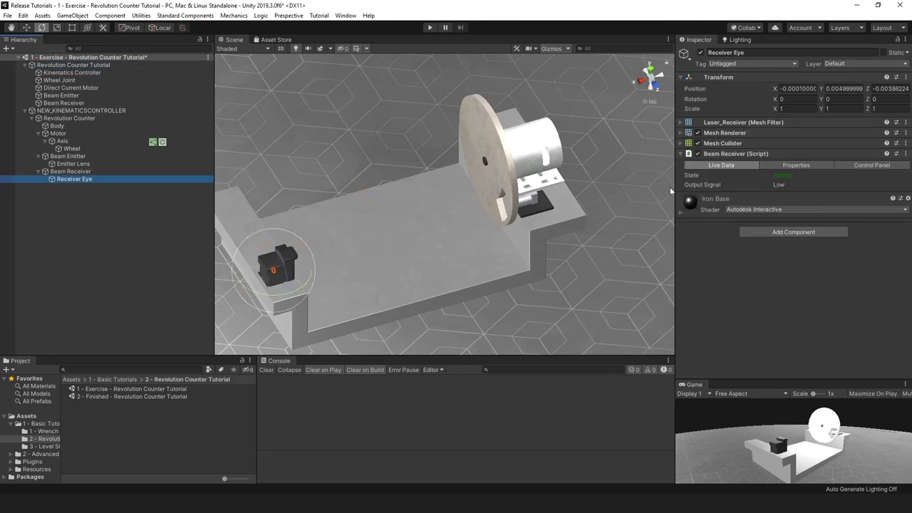
{"action": "left_click", "coordinate": [803, 164]}
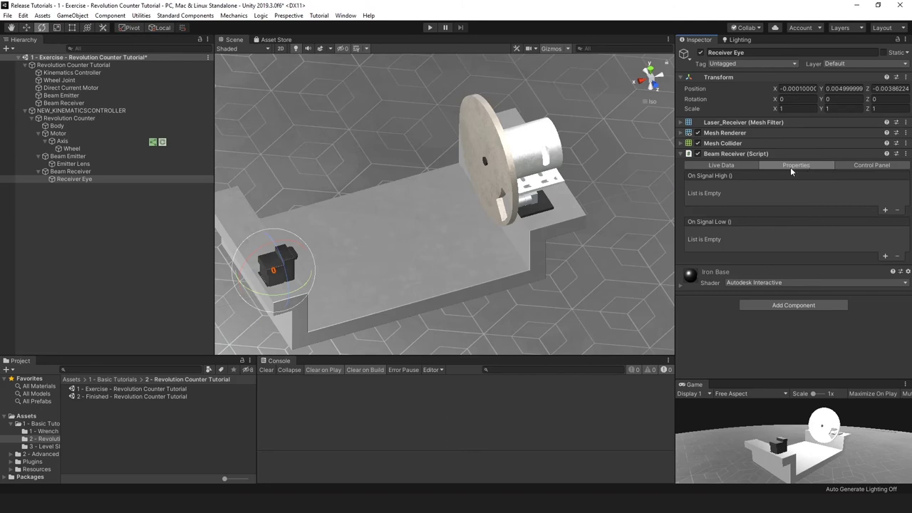
{"action": "left_click_drag", "start_coordinate": [524, 274], "coordinate": [482, 274], "text": "alt"}
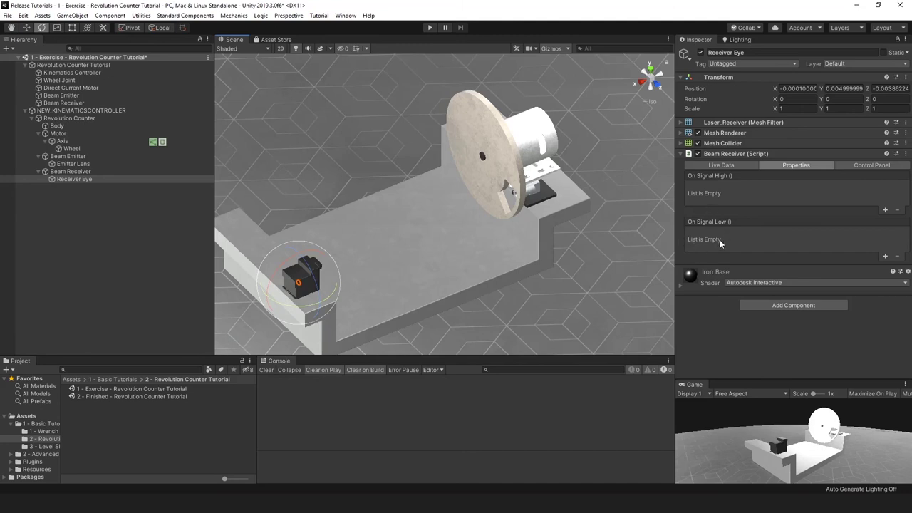
Add an On Signal High event to the Receiver Eye's Beam Receiver that calls RevolutionCounter.CountRevolution on the Revolution Counter object.
{"action": "left_click", "coordinate": [884, 209]}
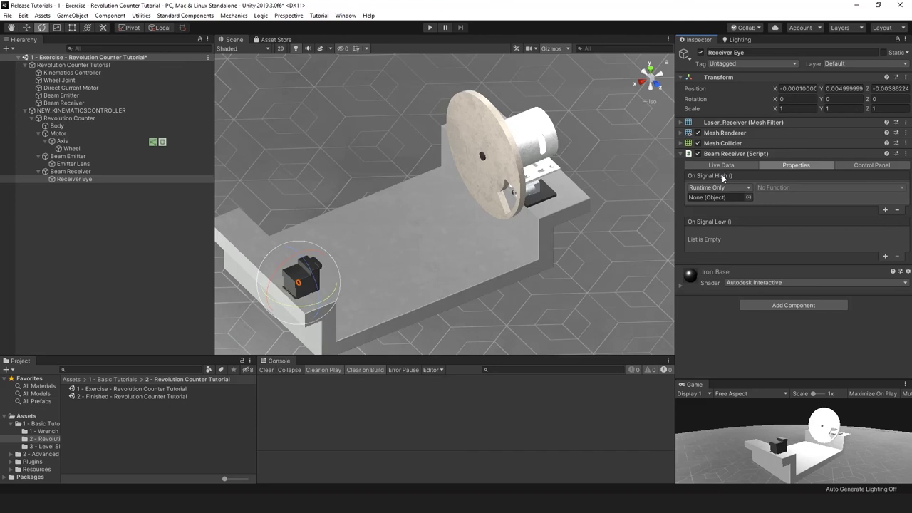
{"action": "left_click", "coordinate": [85, 117]}
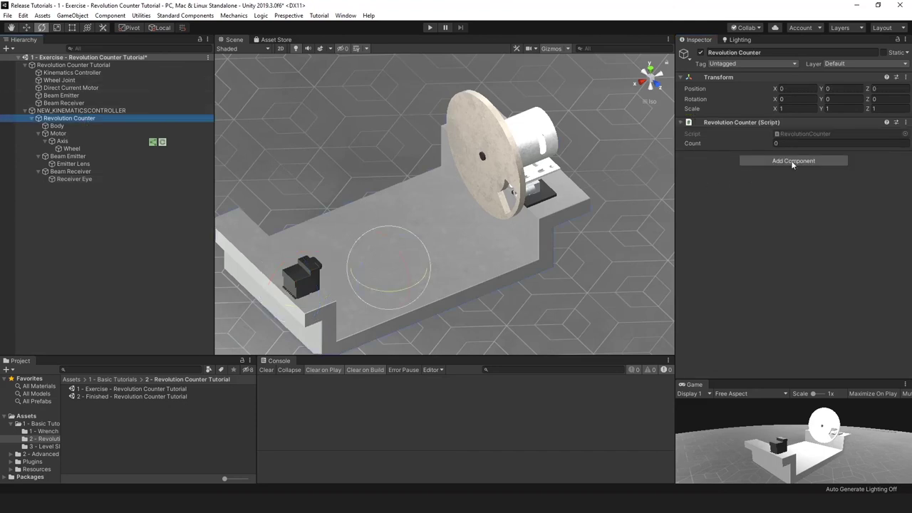
{"action": "left_click", "coordinate": [78, 179]}
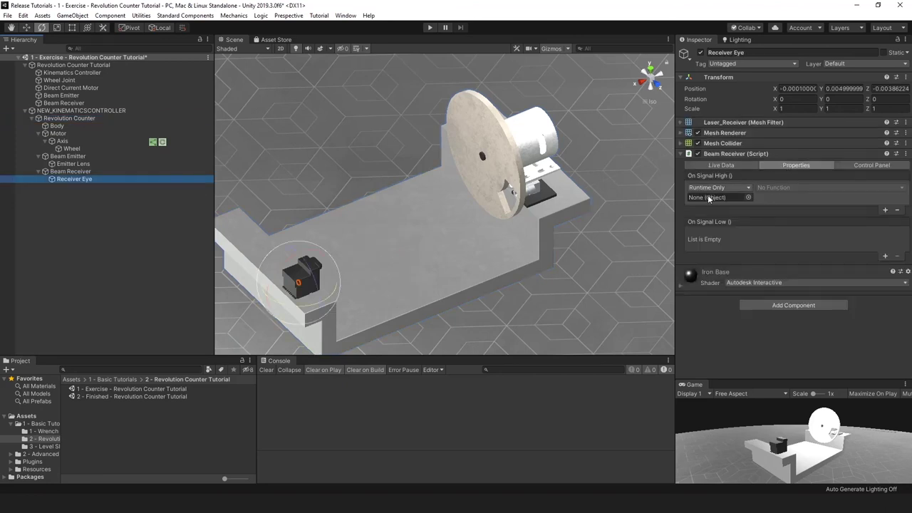
{"action": "left_click", "coordinate": [898, 211]}
{"action": "left_click", "coordinate": [886, 208]}
{"action": "left_click_drag", "start_coordinate": [64, 117], "coordinate": [724, 198]}
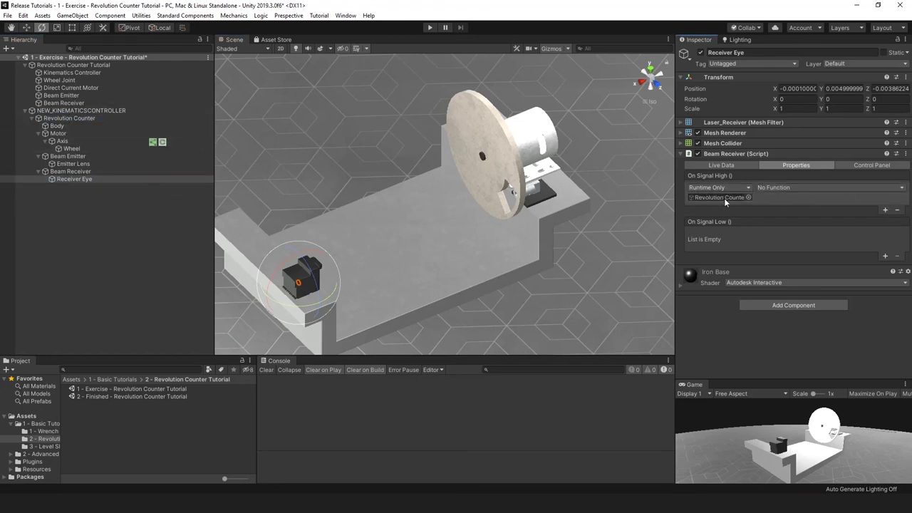
{"action": "left_click", "coordinate": [797, 188]}
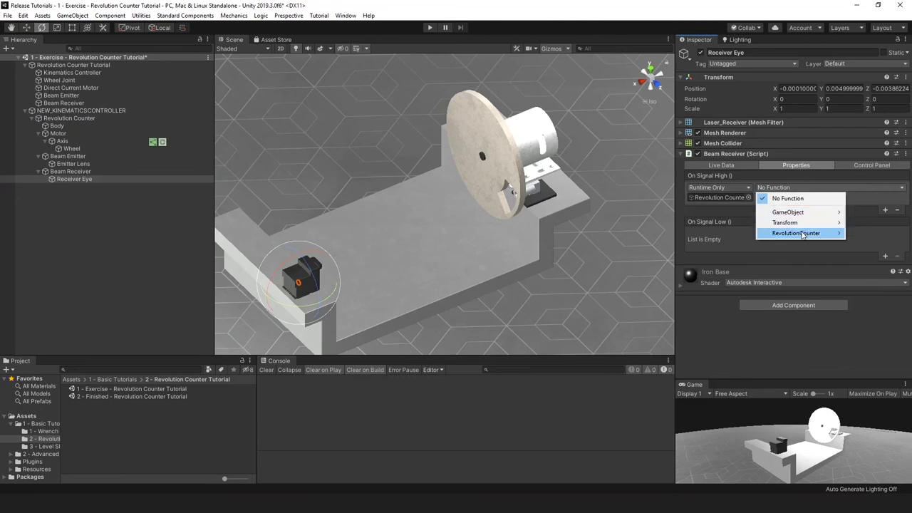
{"action": "mouse_move", "coordinate": [802, 234]}
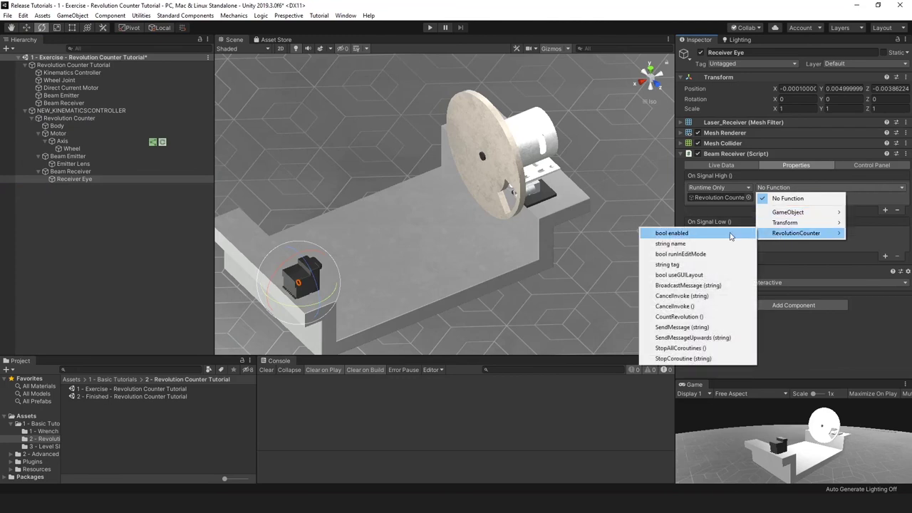
{"action": "left_click", "coordinate": [692, 317]}
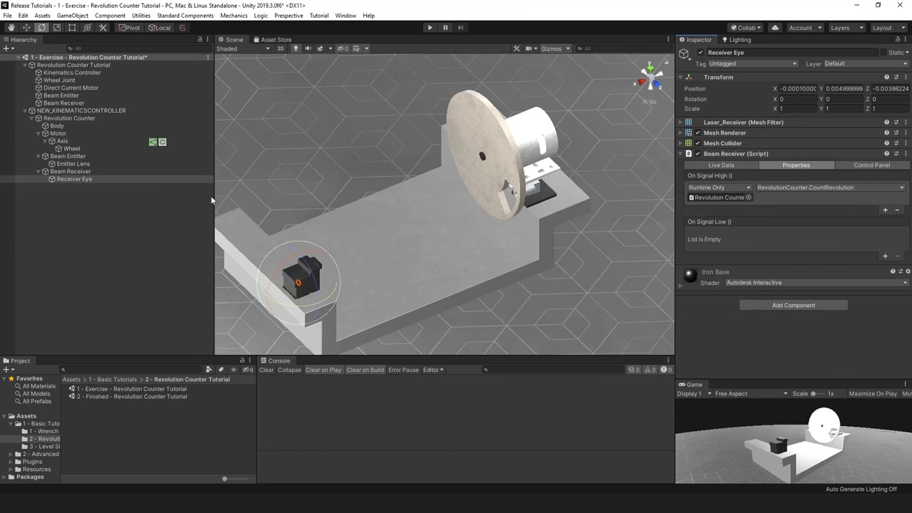
Run the scene in play mode and check in the console that wheel revolutions are being counted.
{"action": "left_click", "coordinate": [430, 27]}
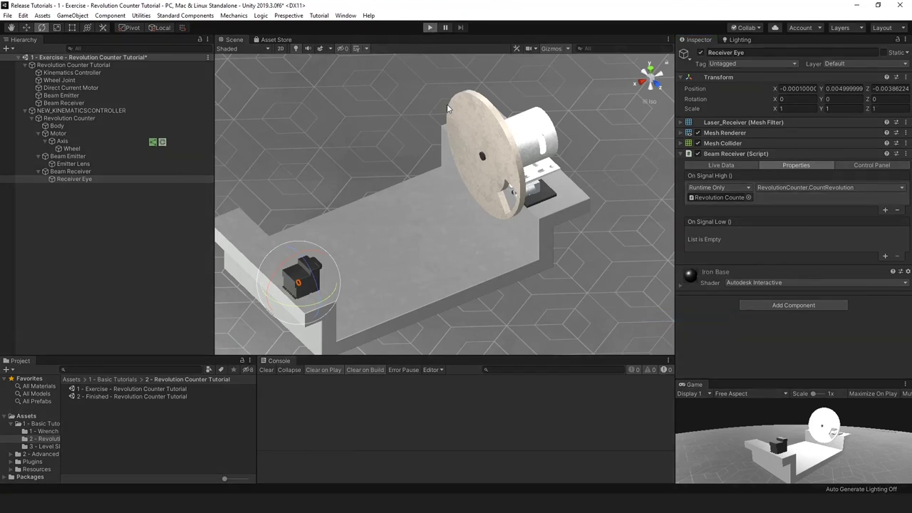
{"action": "middle_click_drag", "start_coordinate": [427, 249], "coordinate": [400, 250]}
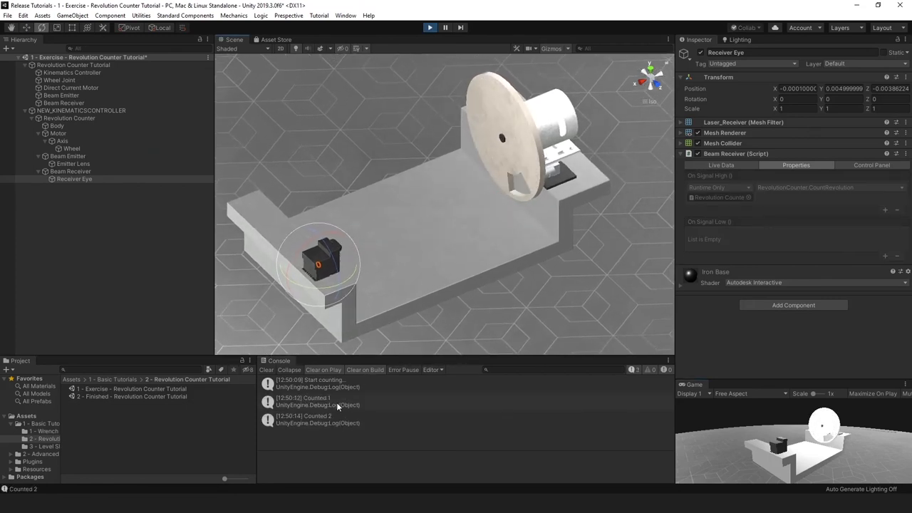
{"action": "scroll", "coordinate": [405, 295], "scroll_direction": "down", "scroll_amount": 3}
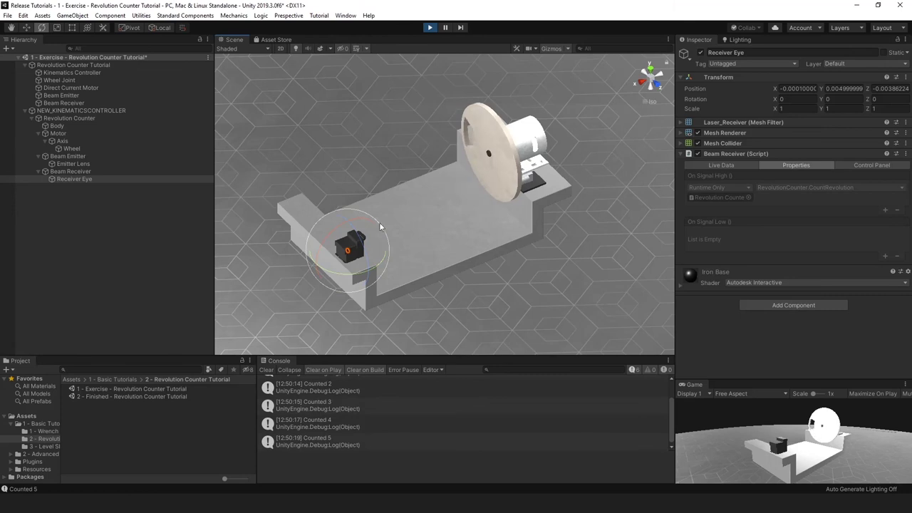
{"action": "scroll", "coordinate": [452, 255], "scroll_direction": "up", "scroll_amount": 2}
{"action": "scroll", "coordinate": [434, 254], "scroll_direction": "down", "scroll_amount": 2}
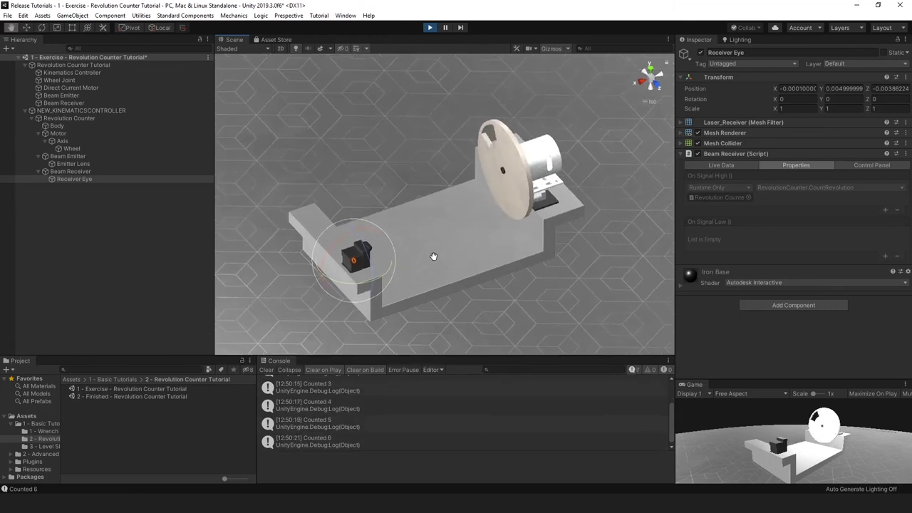